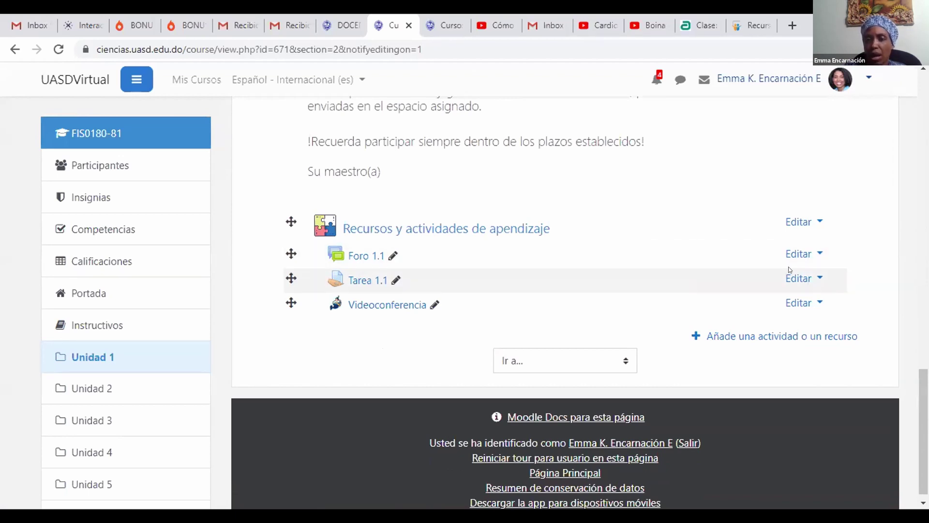
click(797, 277)
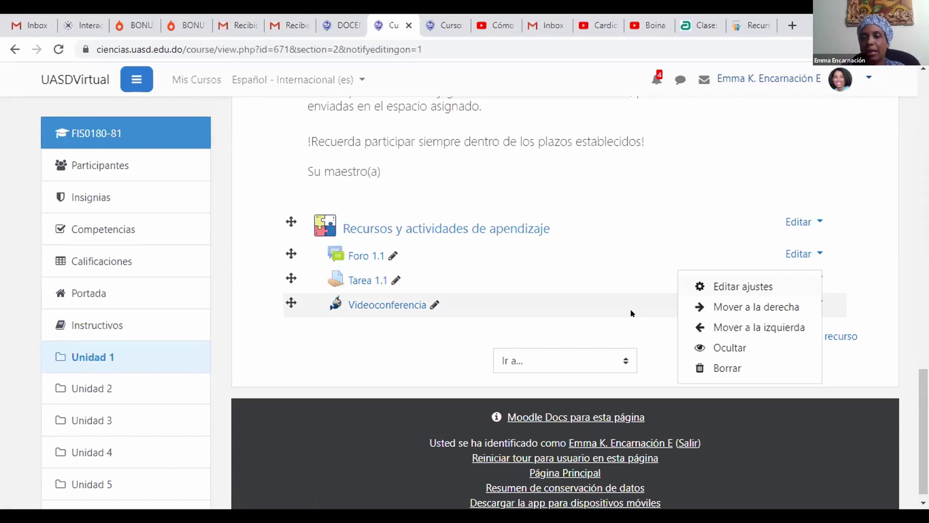
click(864, 269)
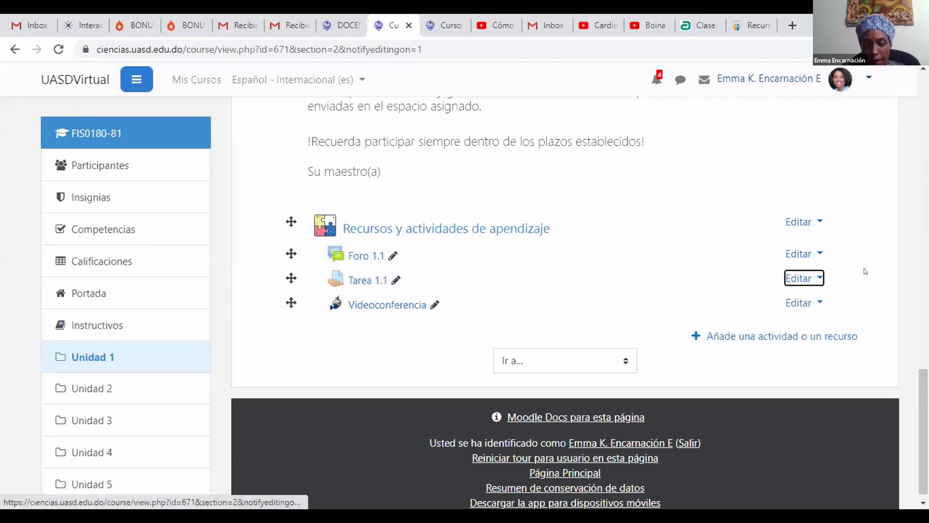
- Start adding an activity or resource to Unidad 1 and look through the available activity and resource types
click(733, 336)
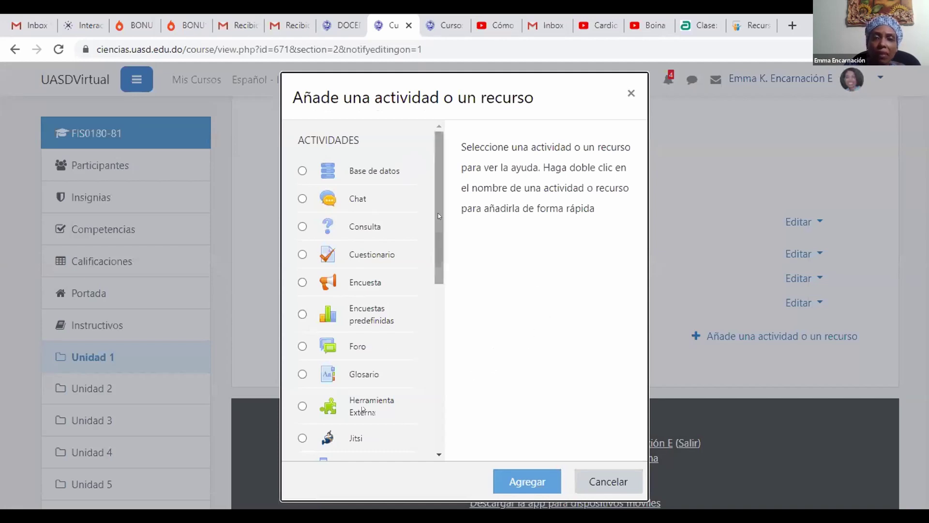
drag(437, 210, 408, 147)
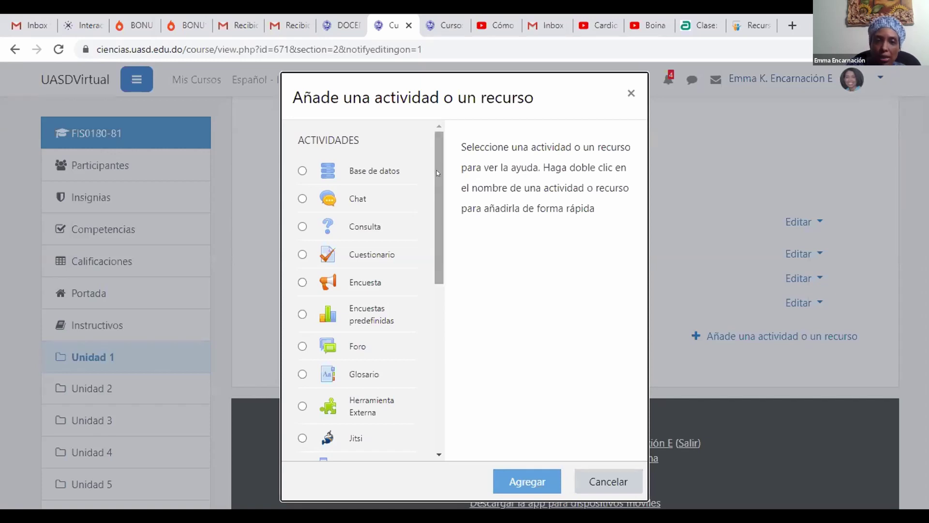
mouse_move(437, 186)
mouse_down()
mouse_move(435, 247)
mouse_move(436, 174)
mouse_up()
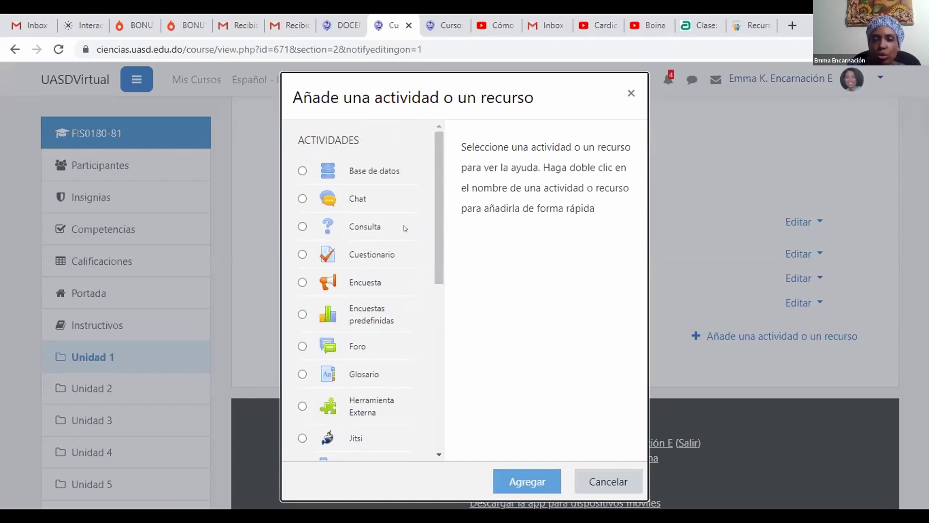
drag(439, 236, 438, 282)
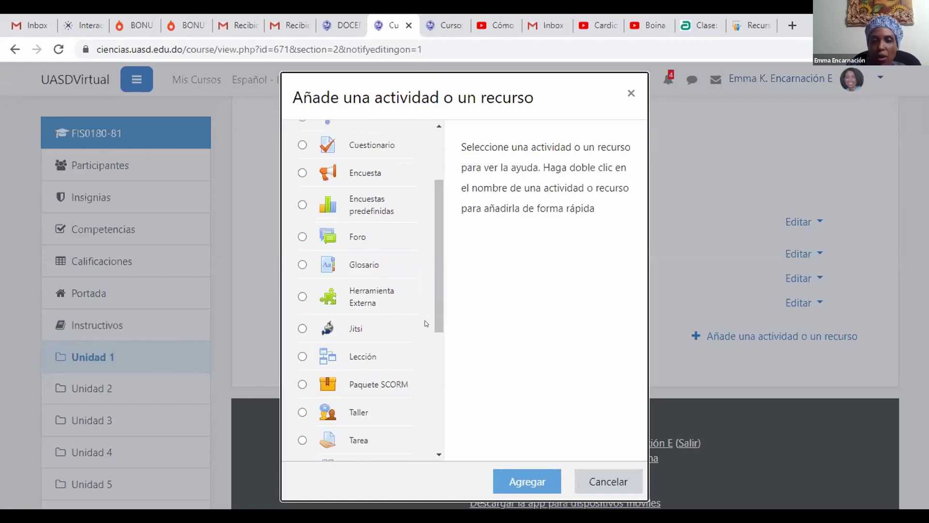
drag(438, 269, 431, 227)
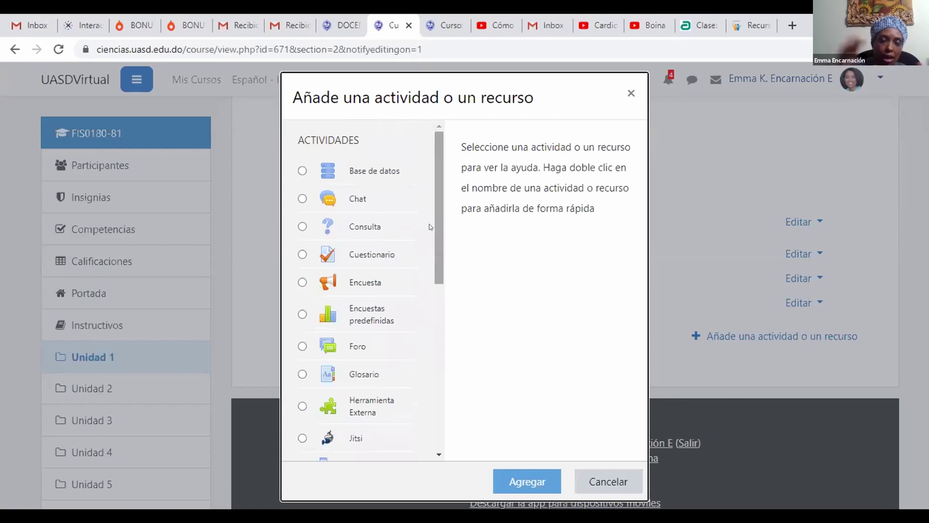
drag(438, 238, 438, 403)
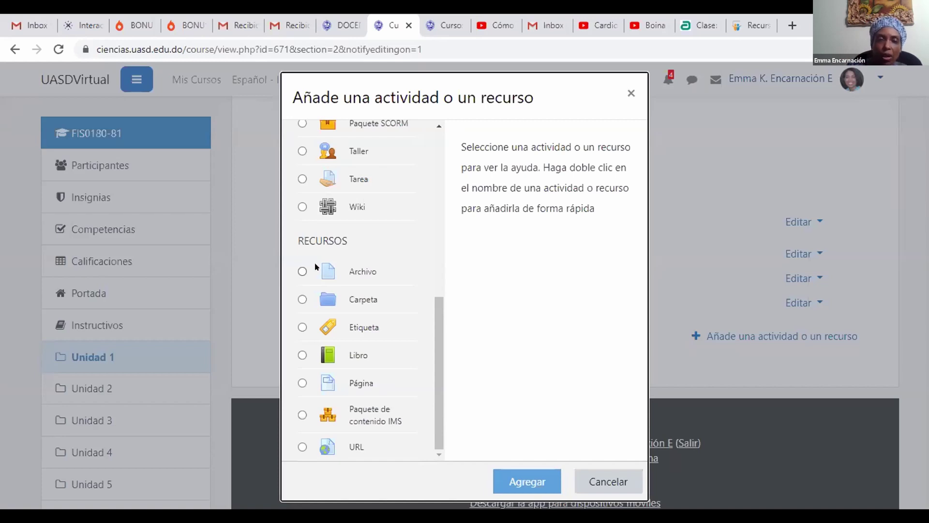
- Choose the Archivo resource type, review its description, and add it to Unidad 1
click(300, 271)
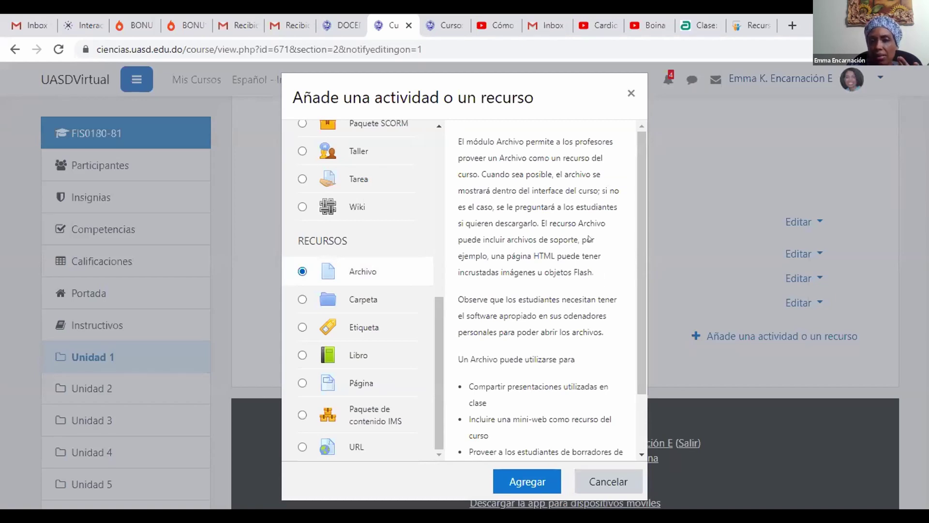
scroll(589, 238, down, 2)
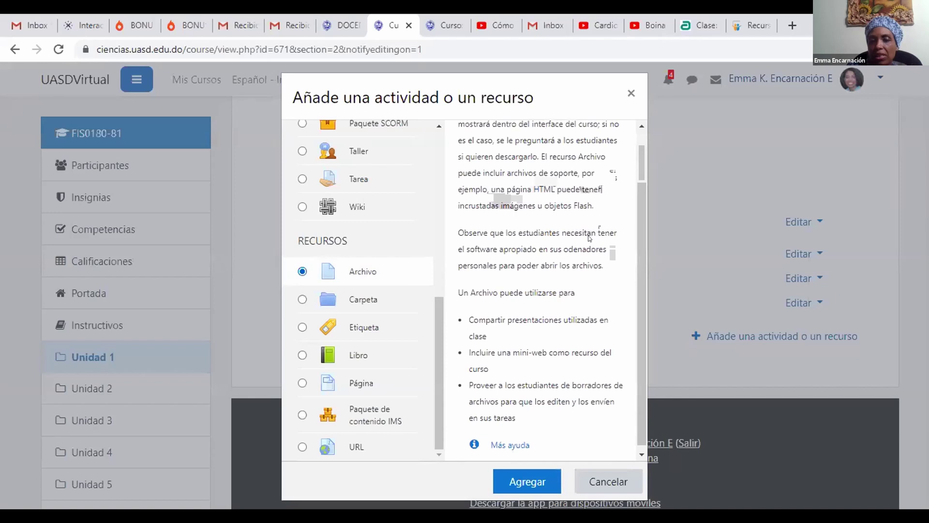
scroll(588, 235, up, 2)
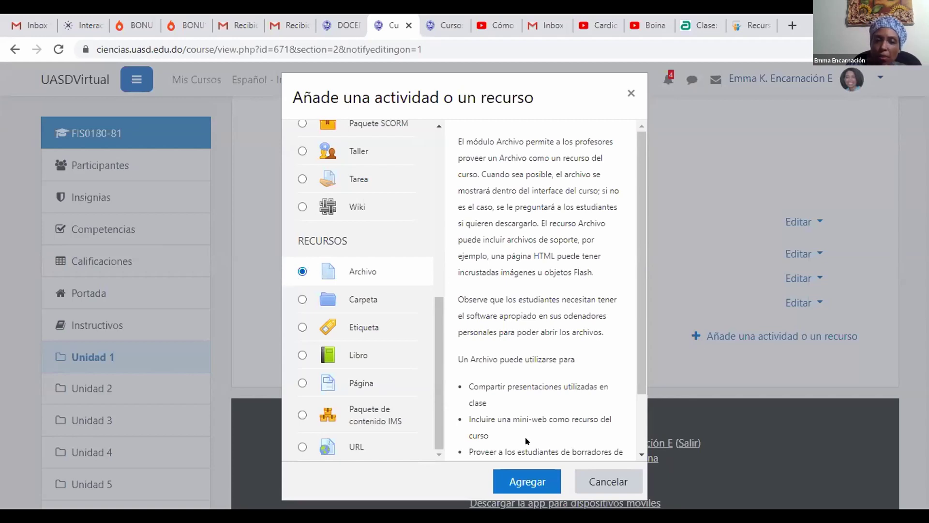
click(518, 481)
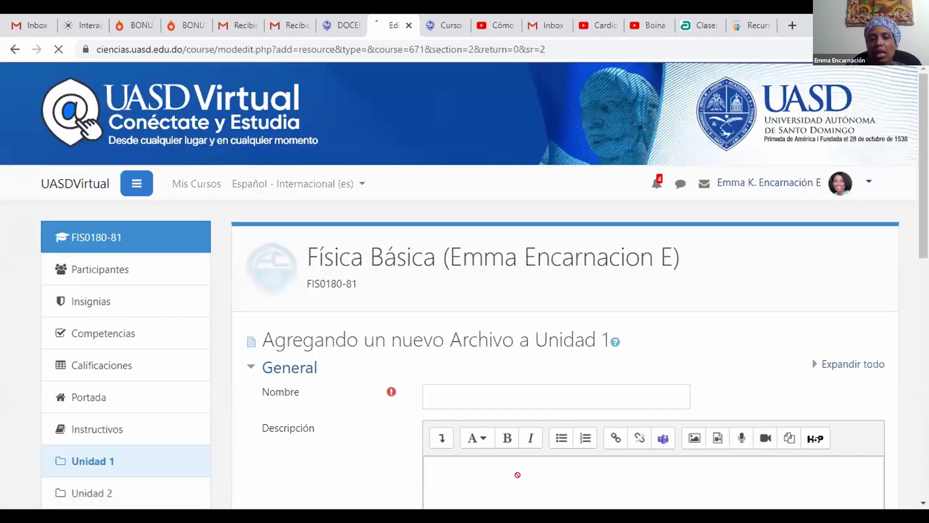
- Name the new file resource "Presentación sobre los orígenes de la Física"
scroll(547, 368, down, 4)
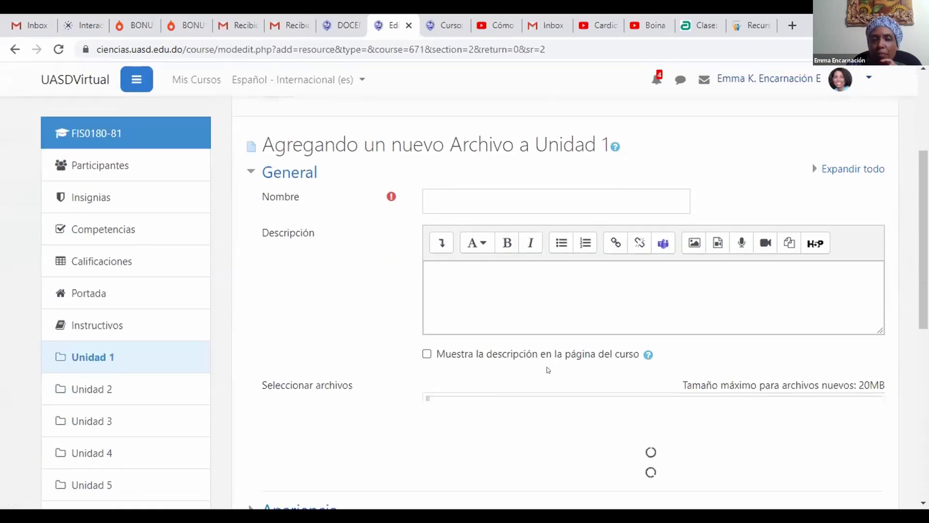
click(505, 300)
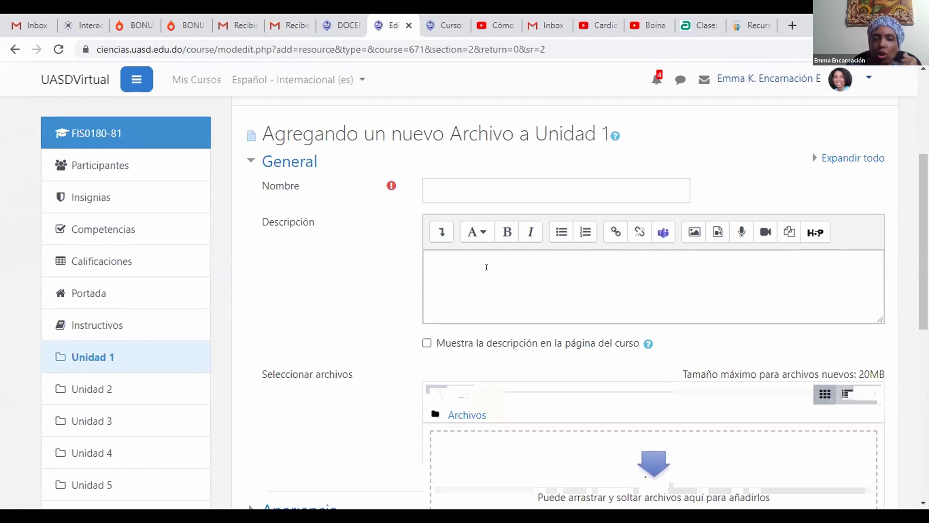
click(453, 184)
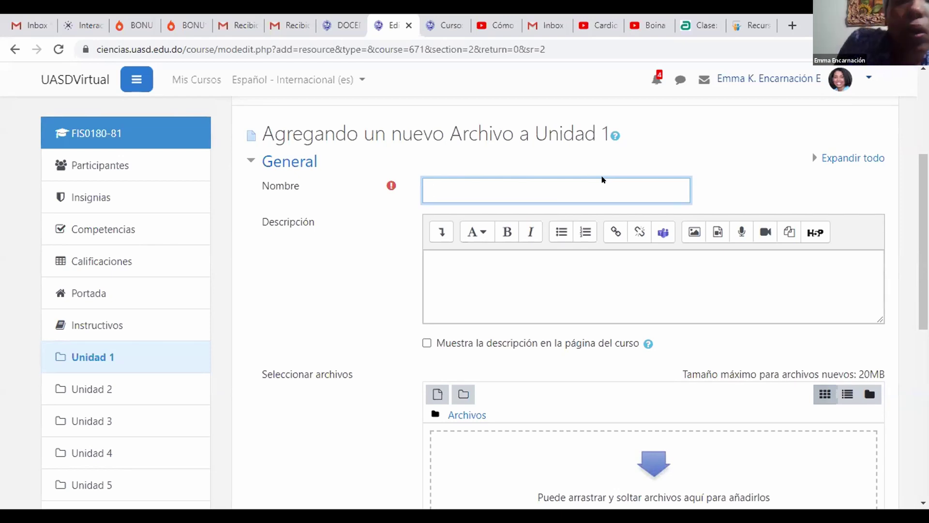
text(Pr)
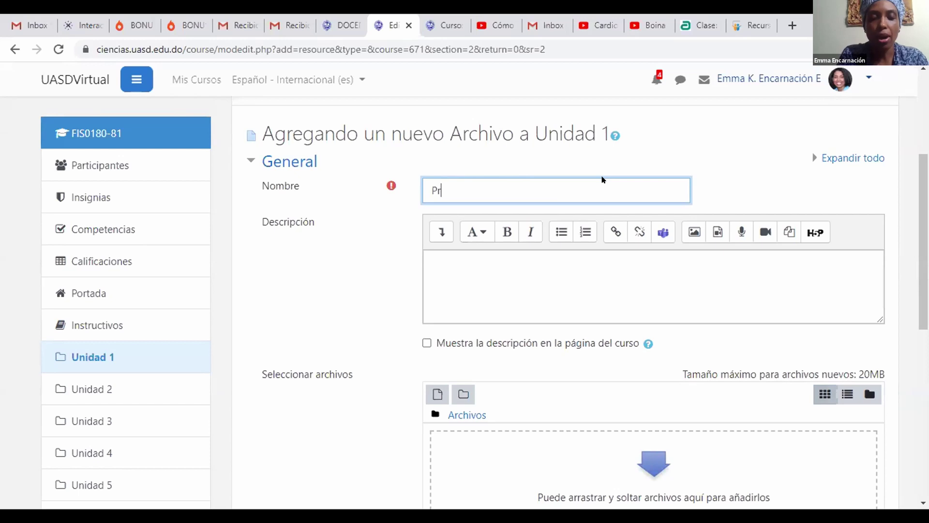
text(sentación )
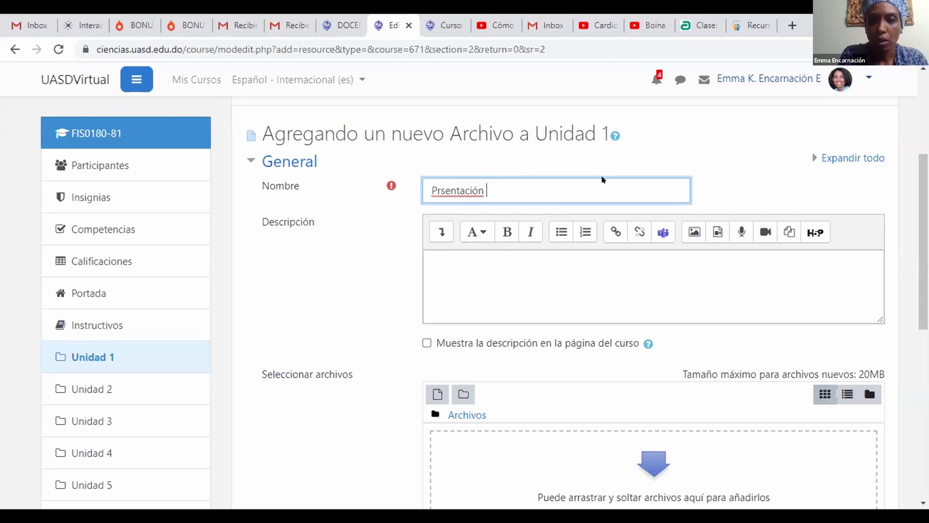
text(sobre los)
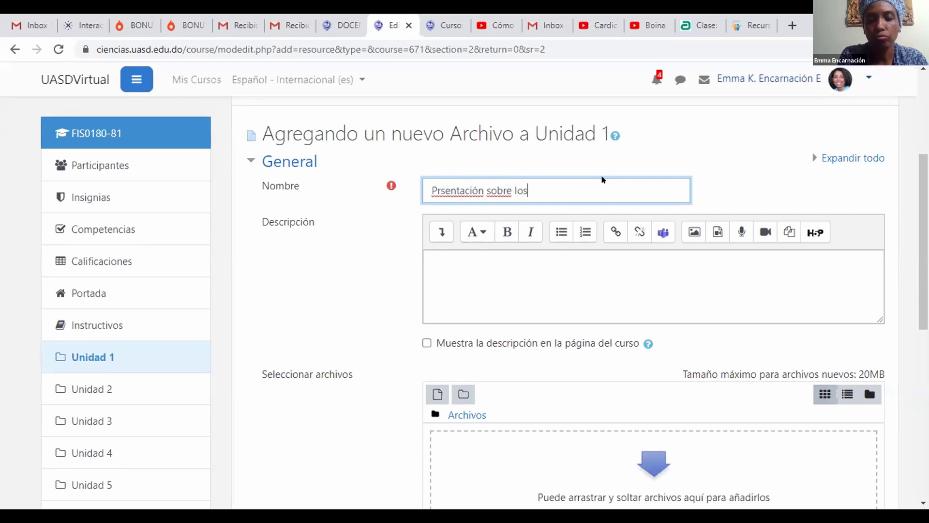
text( orígenes de la Físis)
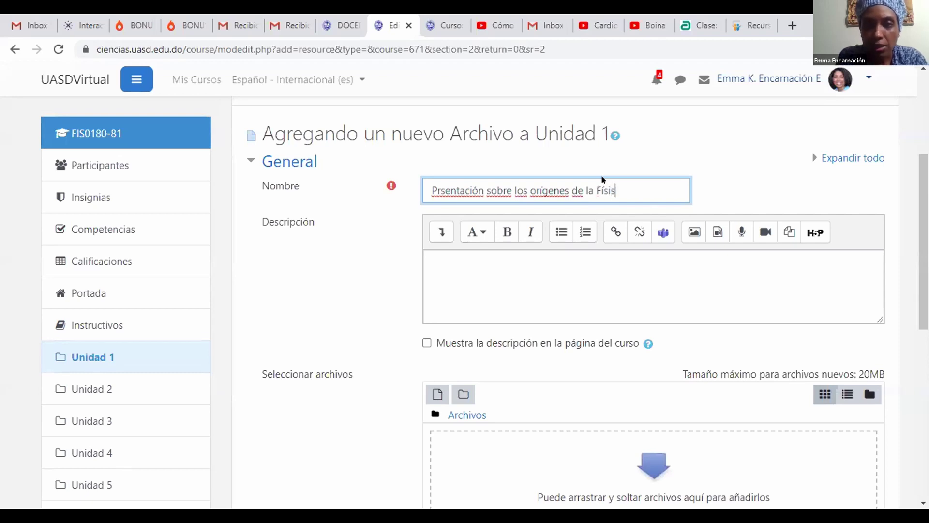
key(BackSpace)
text(ca)
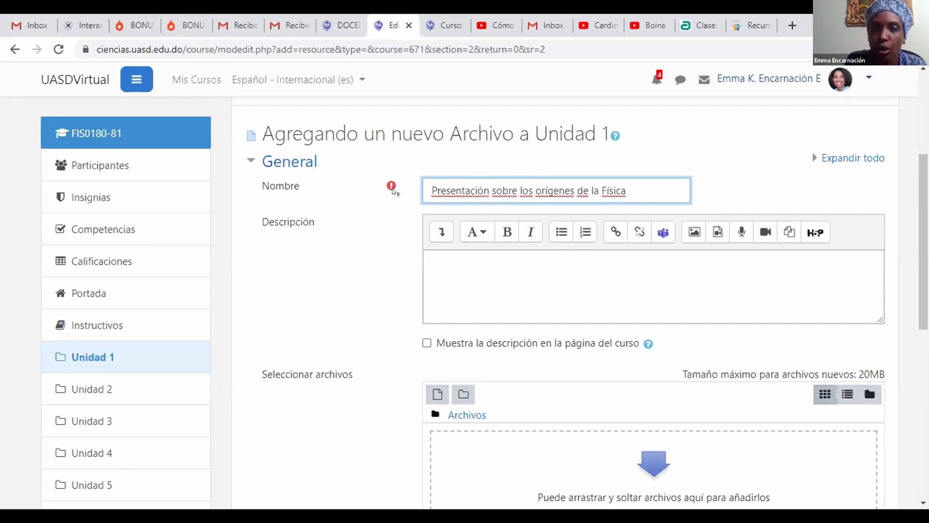
- Copy the resource name into the description and enable showing the description on the course page
mouse_move(394, 190)
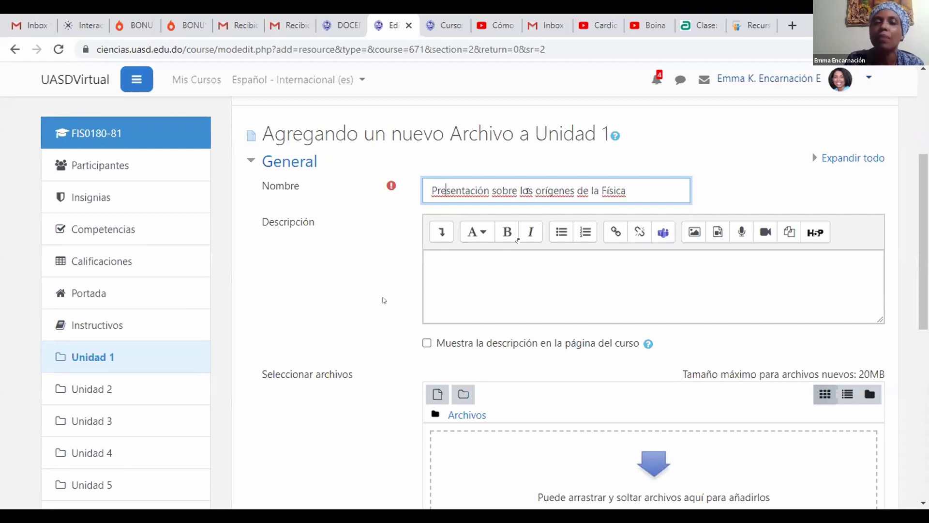
click(487, 270)
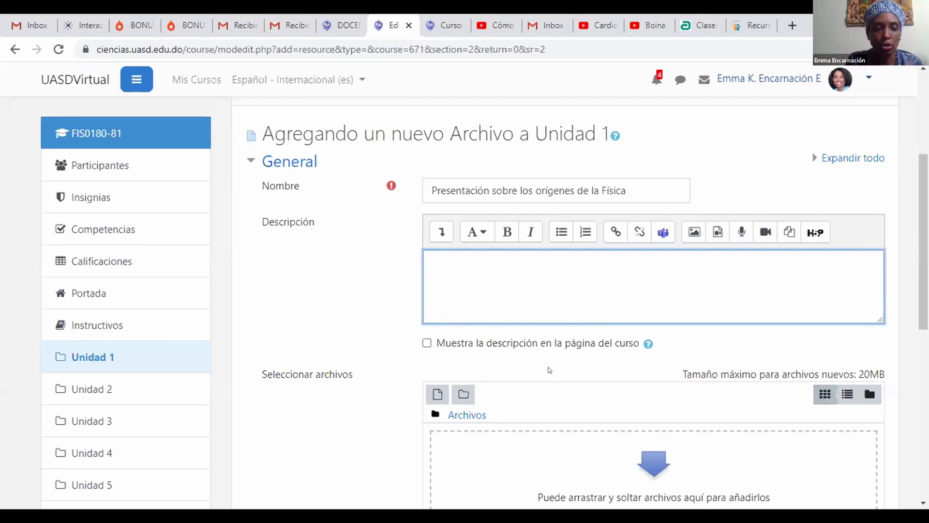
drag(626, 191, 430, 191)
key(ctrl+c)
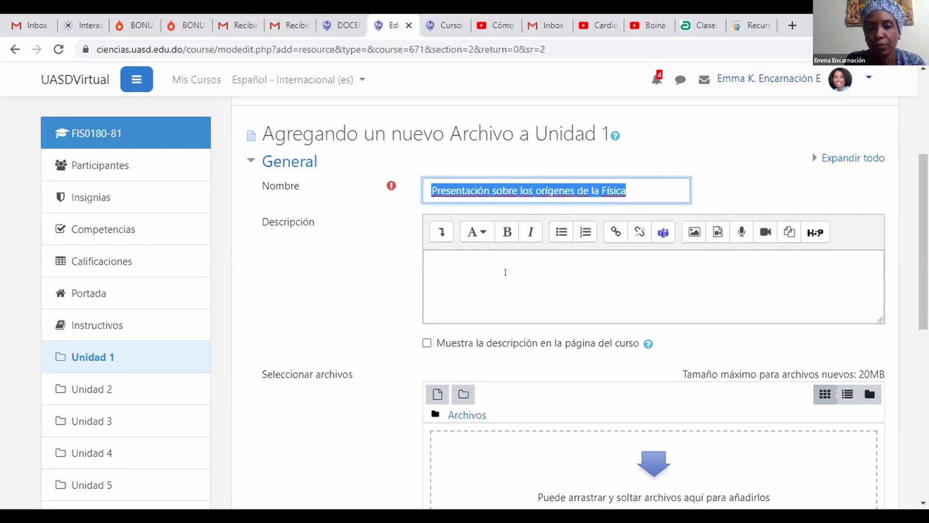
click(505, 272)
key(ctrl+v)
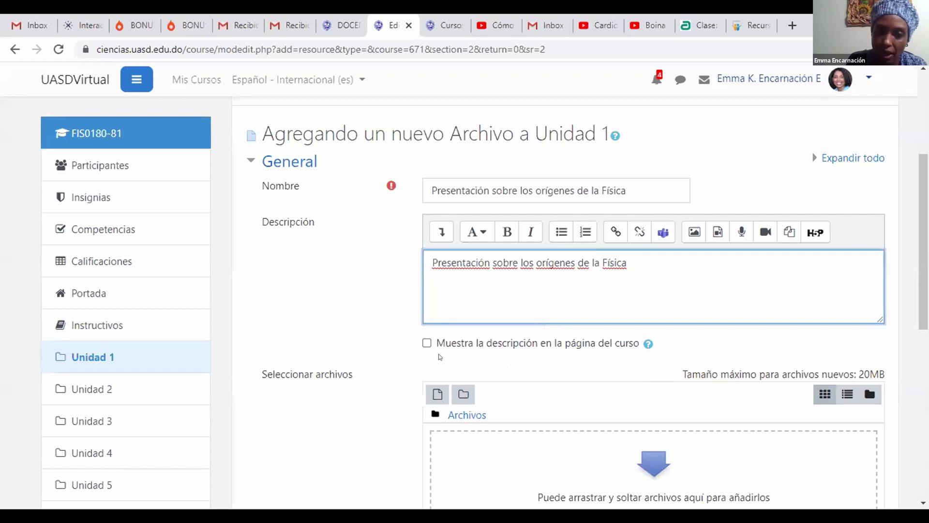
click(426, 343)
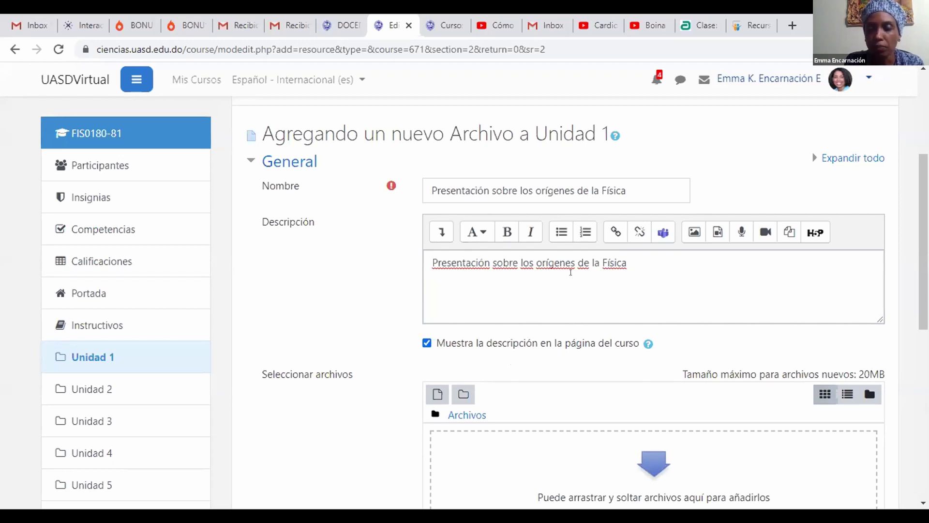
- Upload historia-fisica.pptx from the Talleres folder as the resource's file
scroll(465, 290, down, 3)
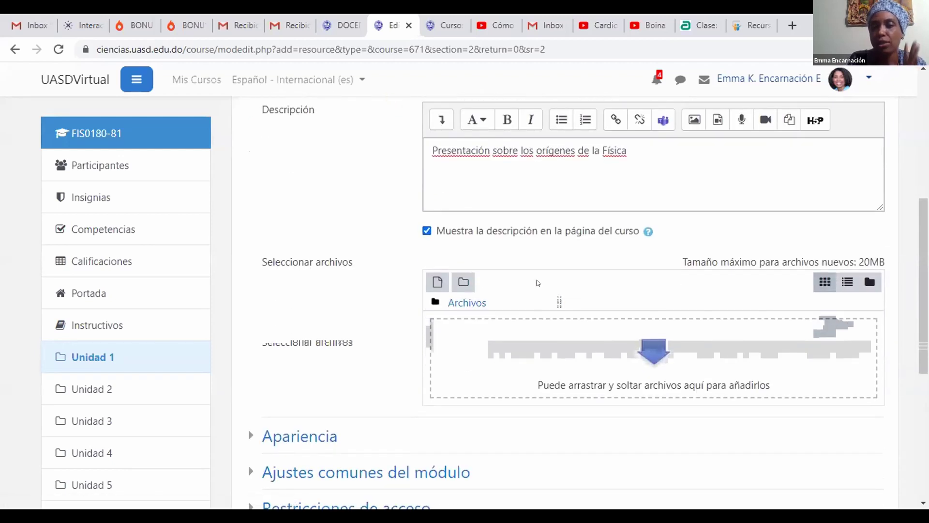
scroll(537, 279, down, 1)
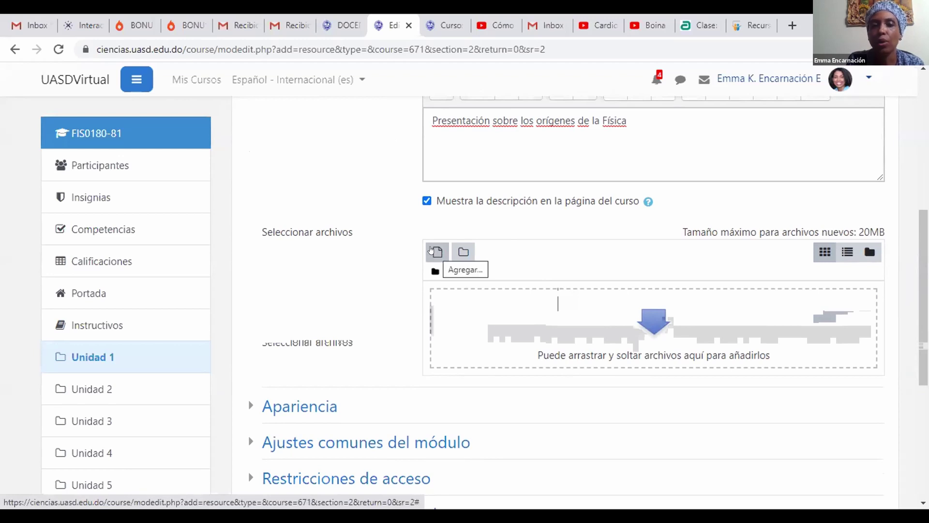
click(432, 249)
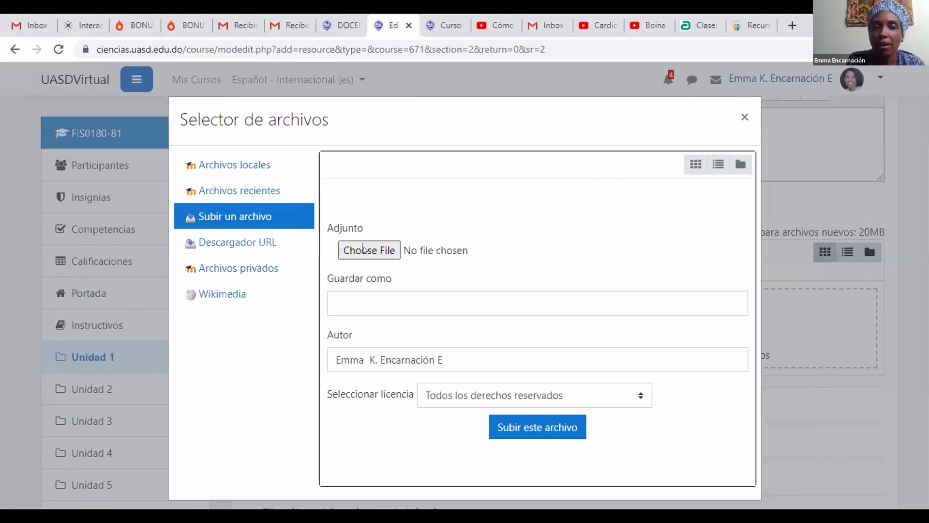
click(369, 250)
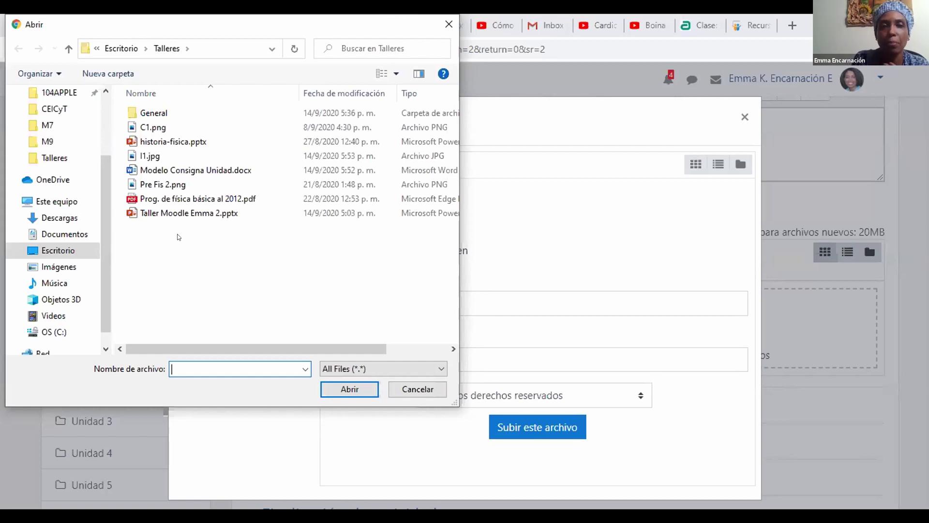
click(178, 146)
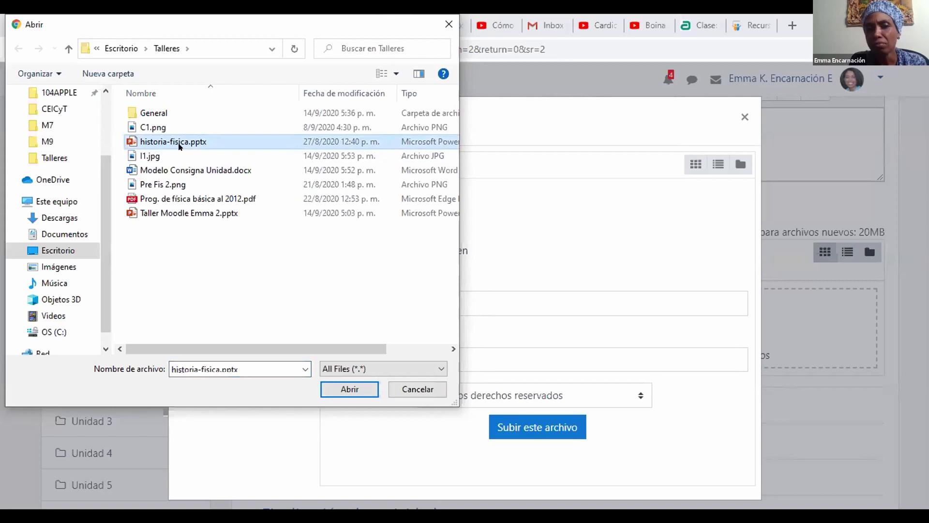
click(355, 389)
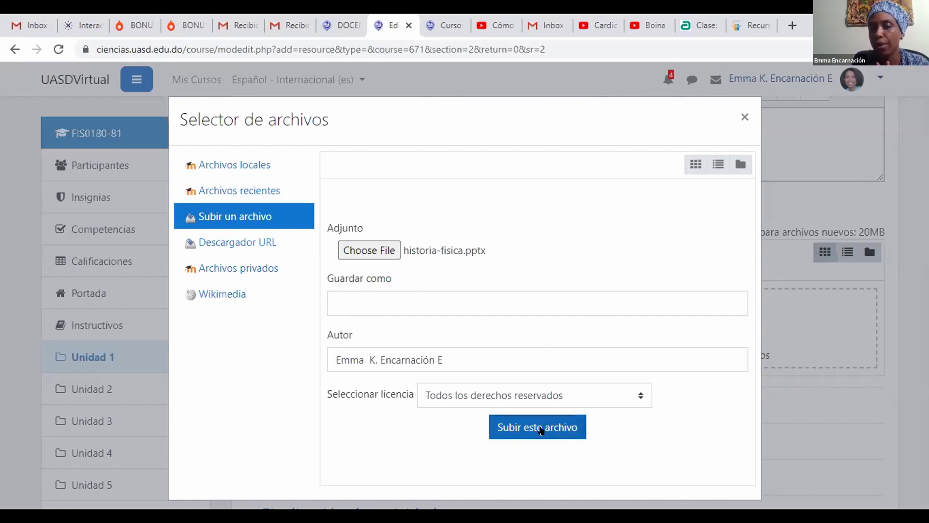
click(541, 430)
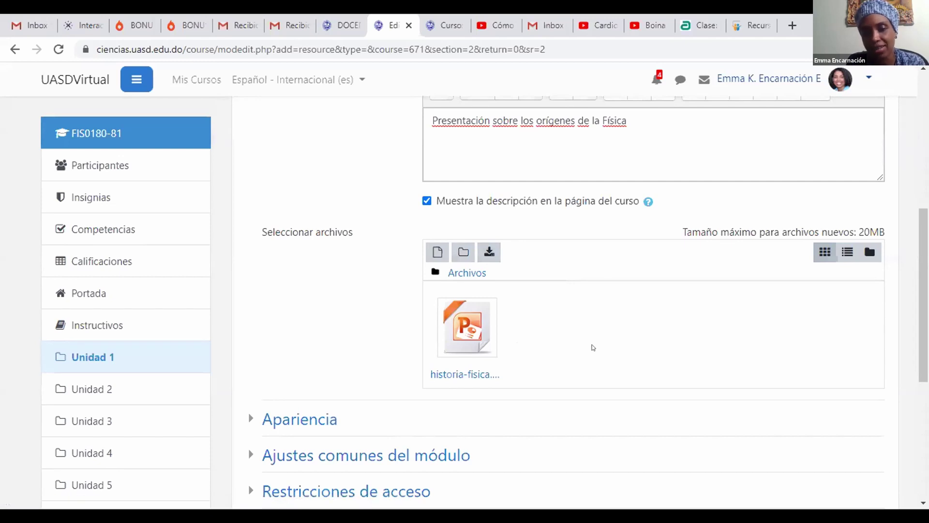
- Expand the Apariencia settings and review the Mostrar display options, keeping Automático
scroll(593, 348, down, 4)
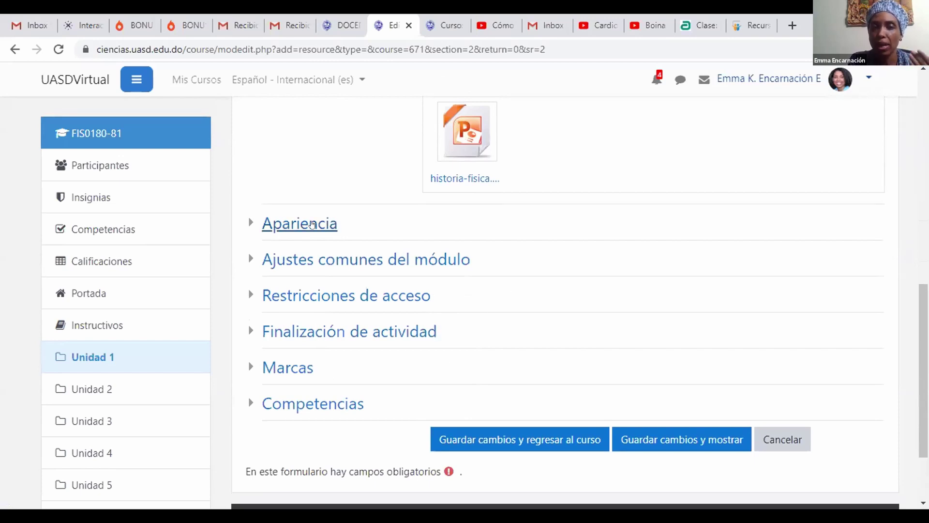
click(312, 224)
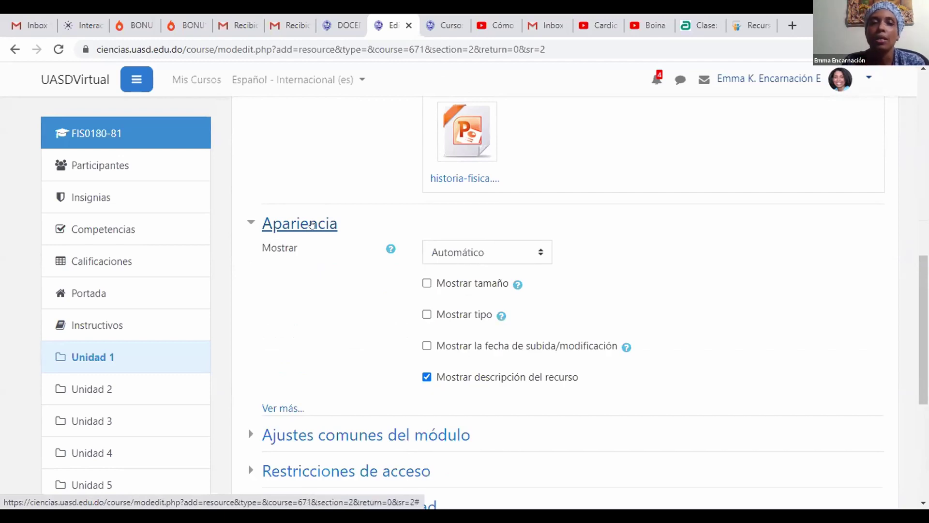
click(545, 256)
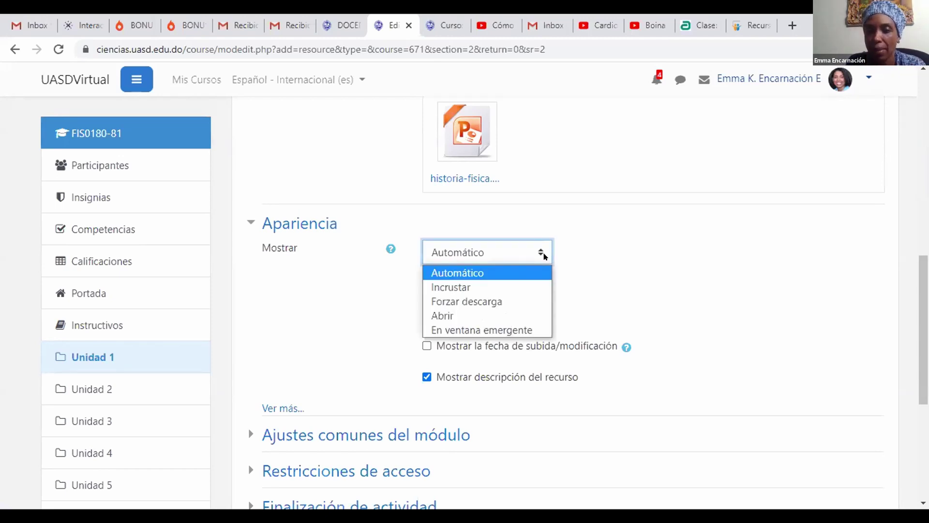
click(544, 256)
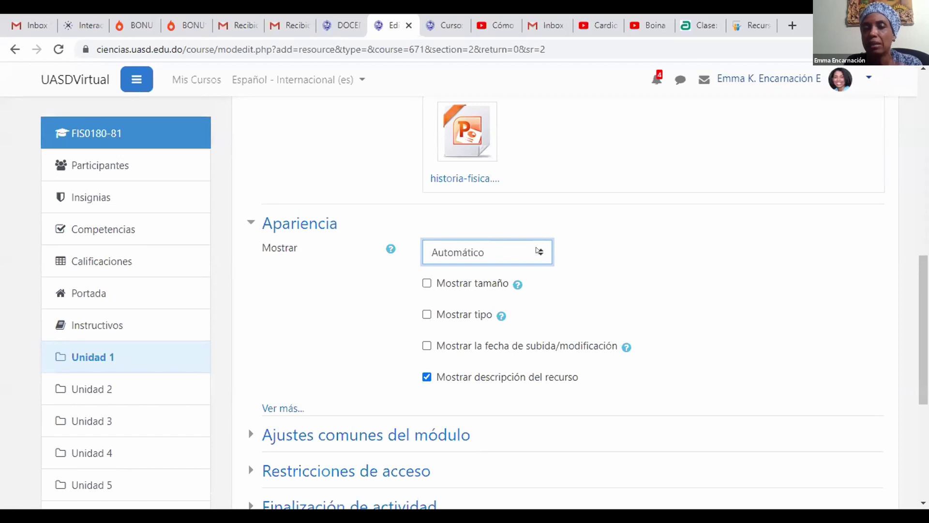
click(539, 250)
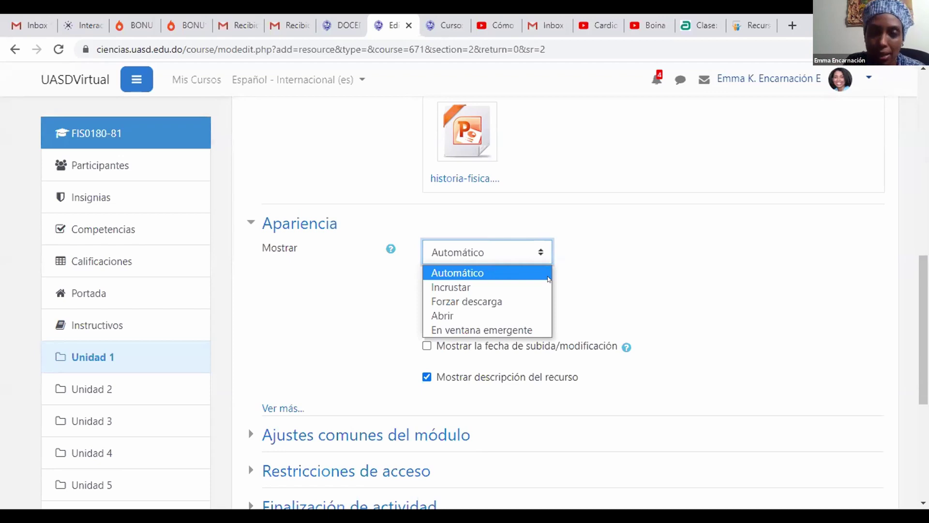
click(581, 278)
click(581, 278)
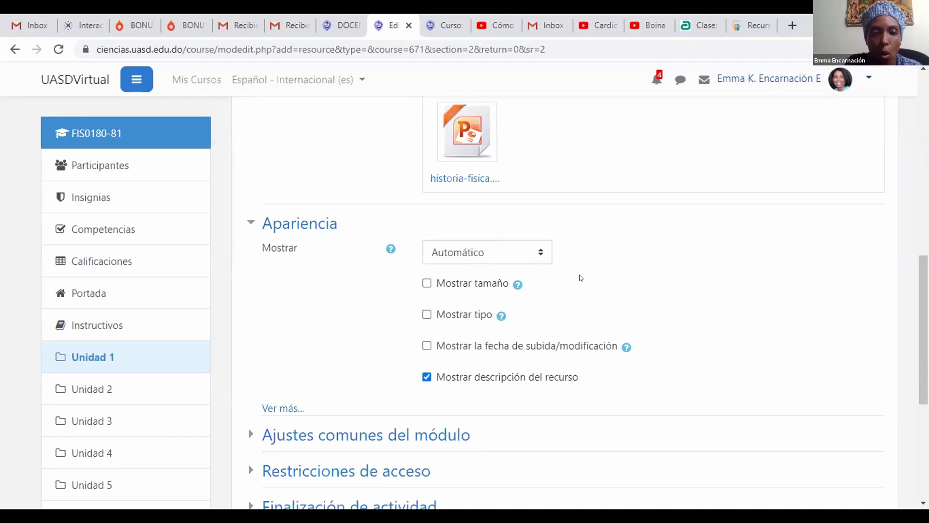
- Expand Ajustes comunes del módulo and review the Disponibilidad options, keeping Mostrar en la página del curso
scroll(671, 344, down, 2)
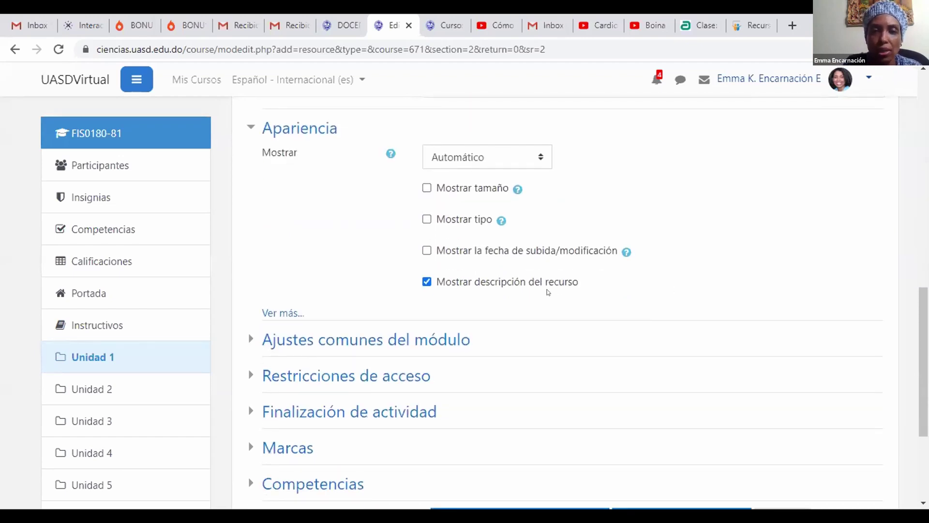
click(383, 342)
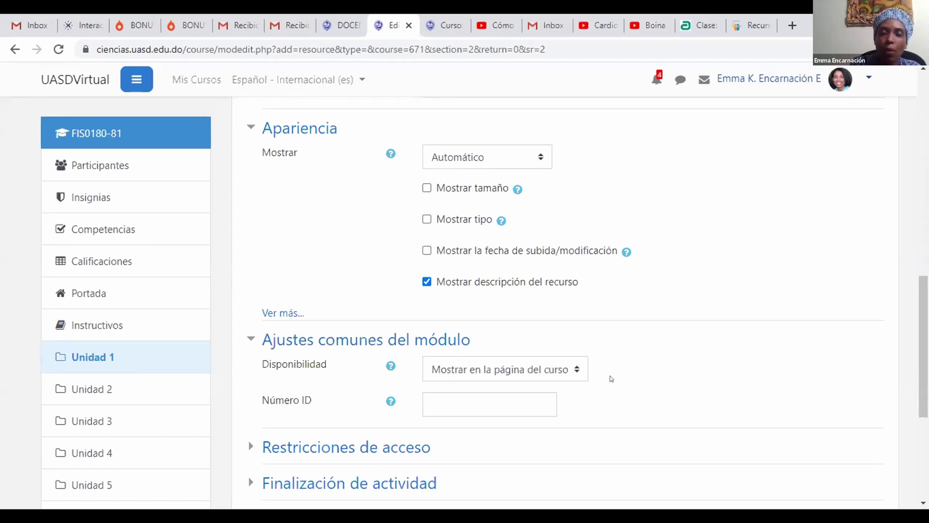
click(578, 370)
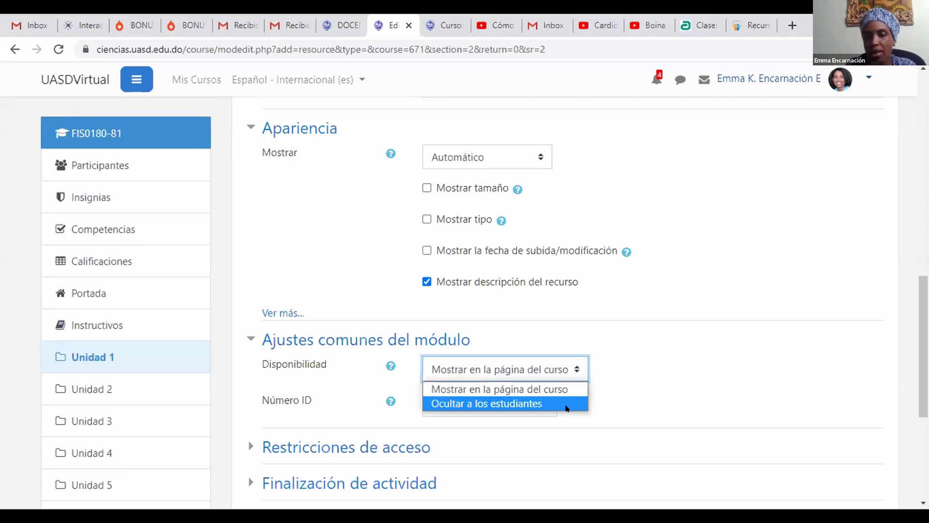
click(665, 358)
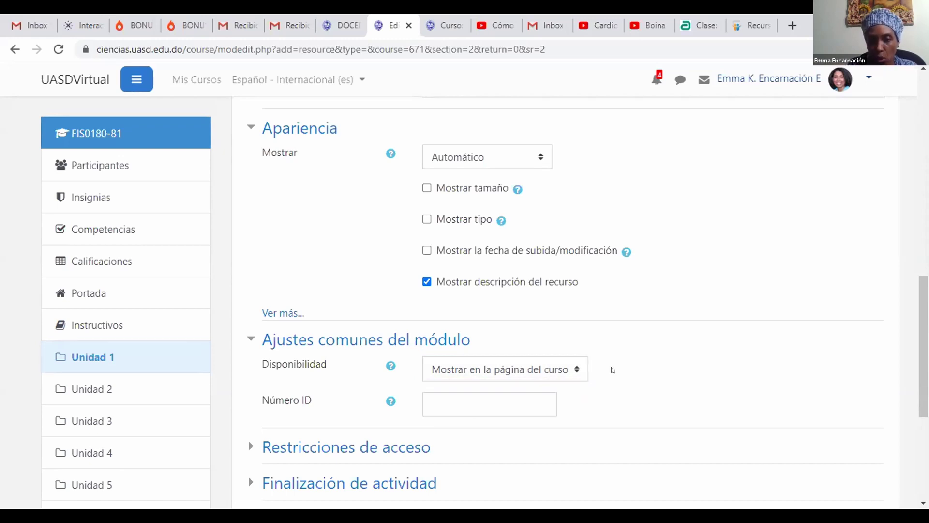
- Add a Grupo access restriction to the resource and review the selectable groups without choosing one
scroll(612, 370, down, 3)
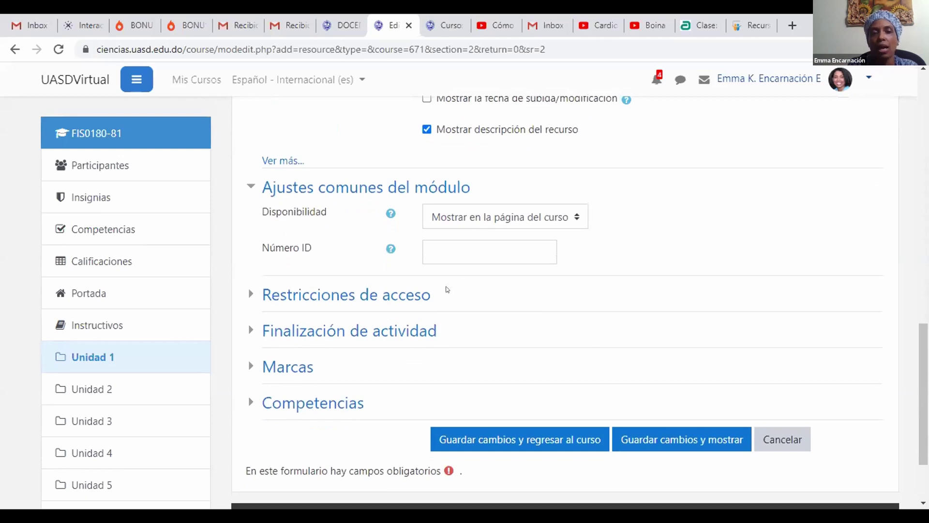
click(410, 300)
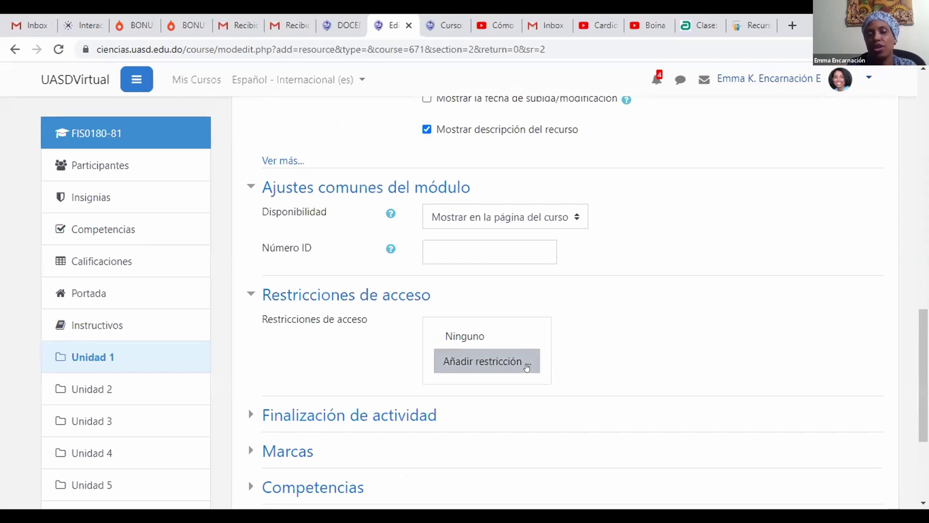
click(528, 367)
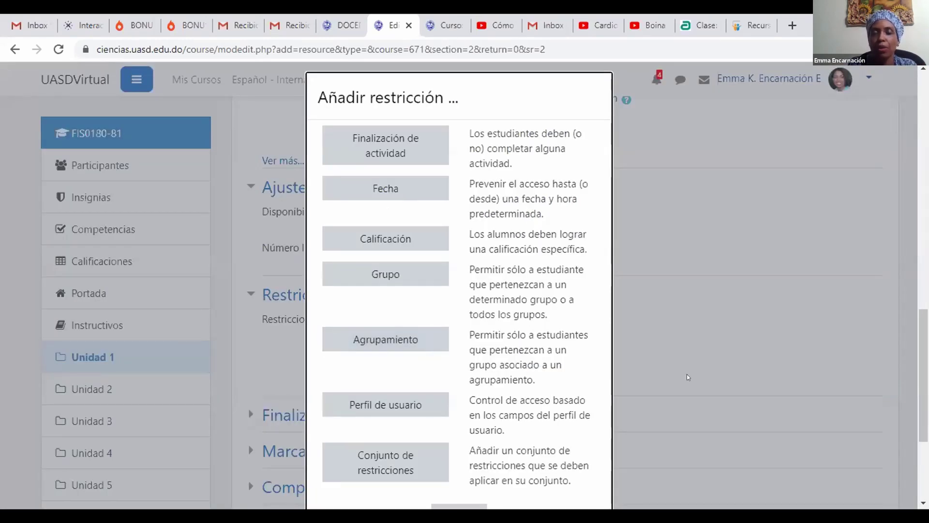
click(417, 270)
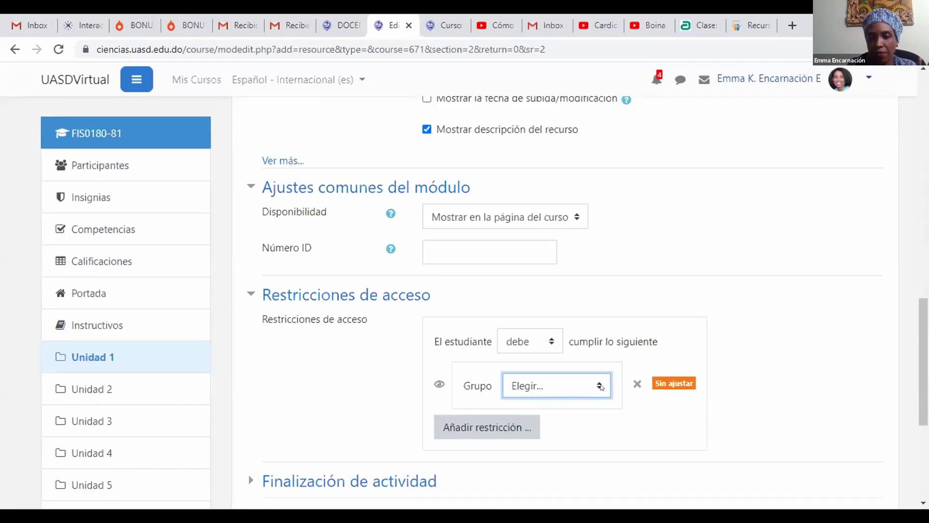
click(600, 387)
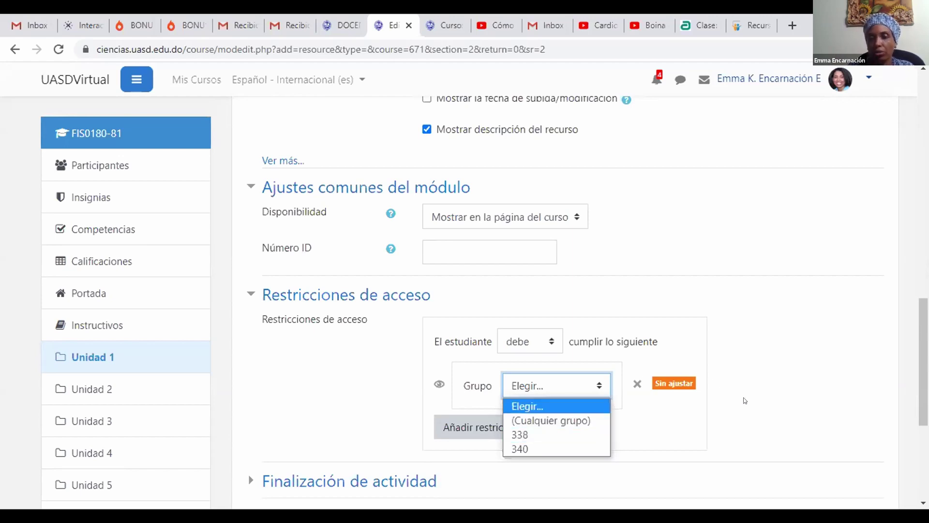
click(740, 400)
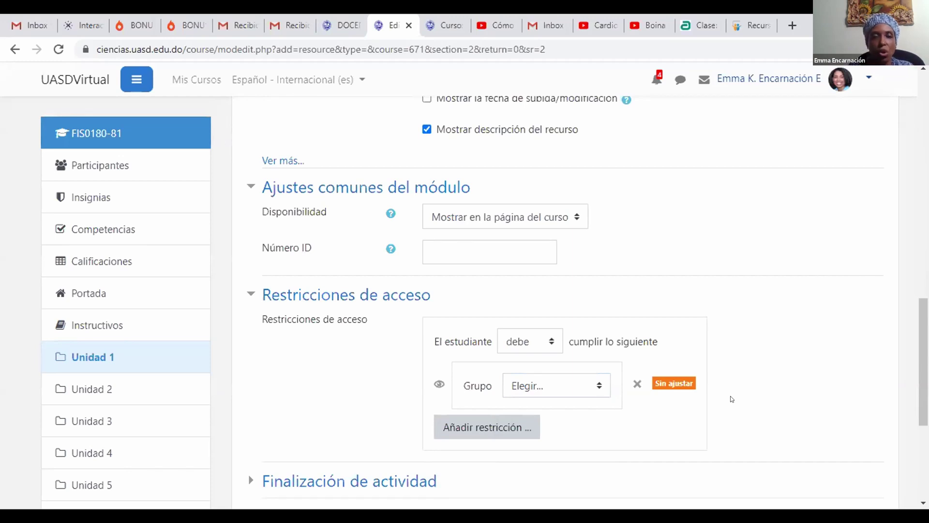
- Try enabling the expected completion date under Finalización de actividad and disable it again
scroll(732, 399, down, 4)
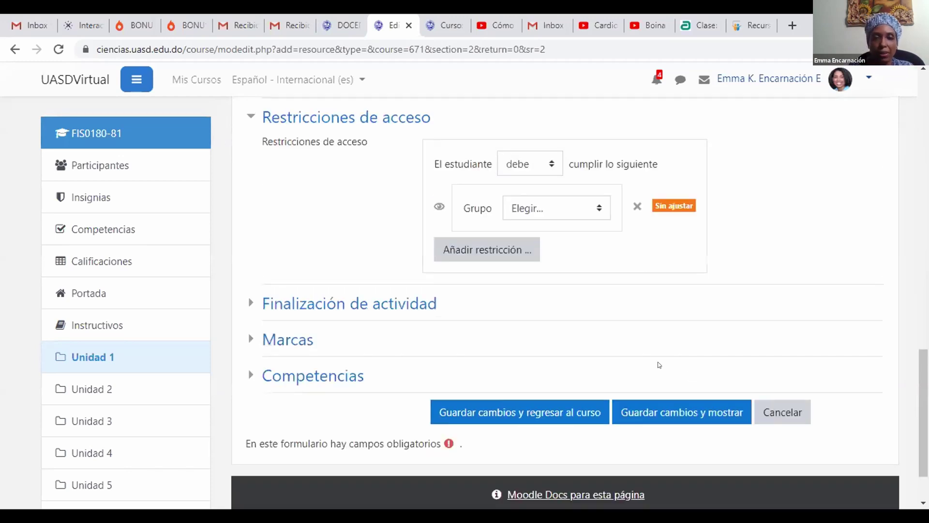
click(377, 302)
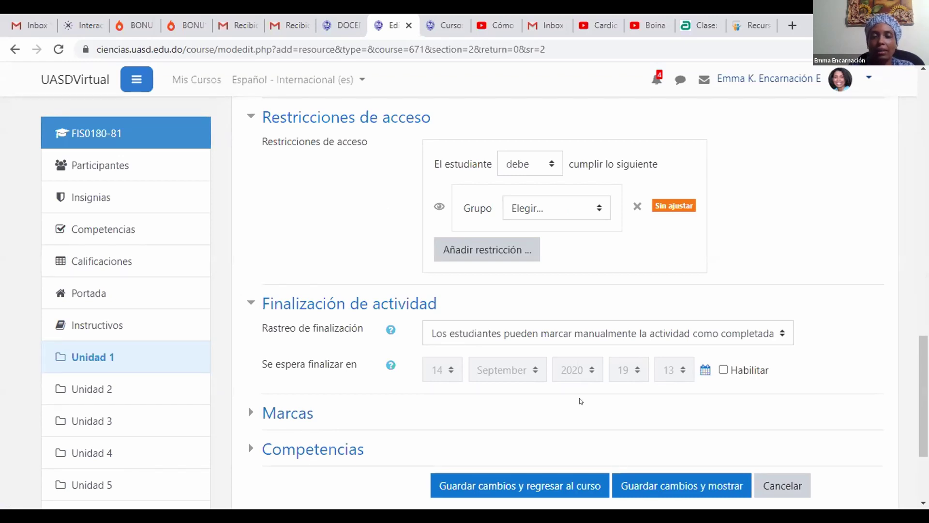
click(723, 370)
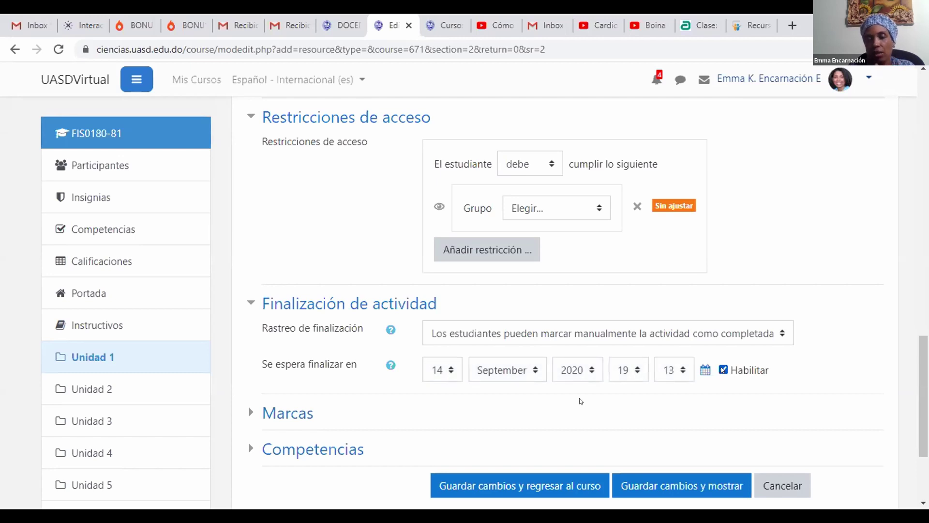
key(space)
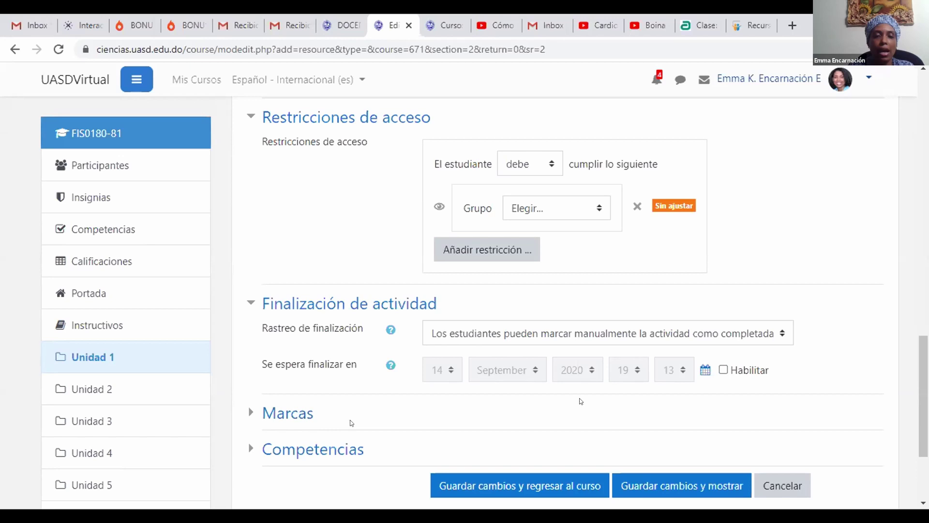
- Expand the Marcas settings to review the tag options and collapse the section again
scroll(350, 419, down, 2)
click(304, 323)
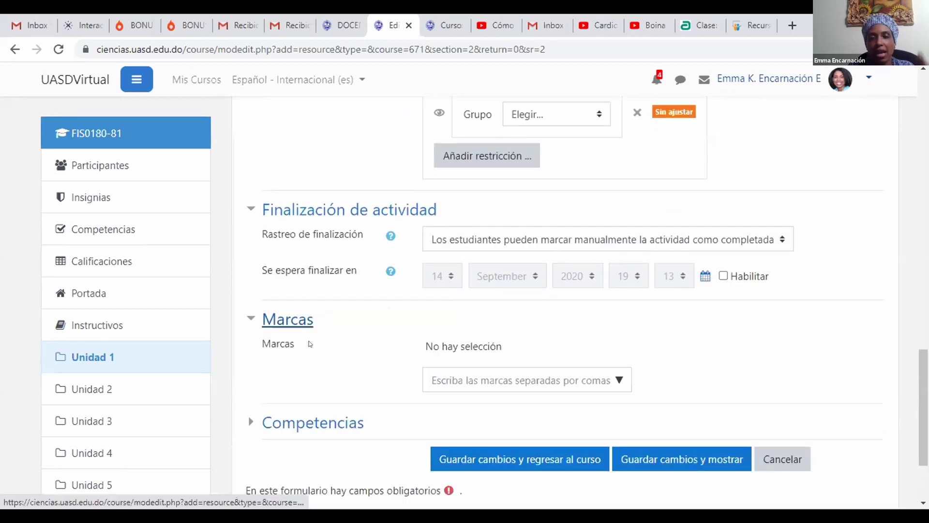
click(310, 320)
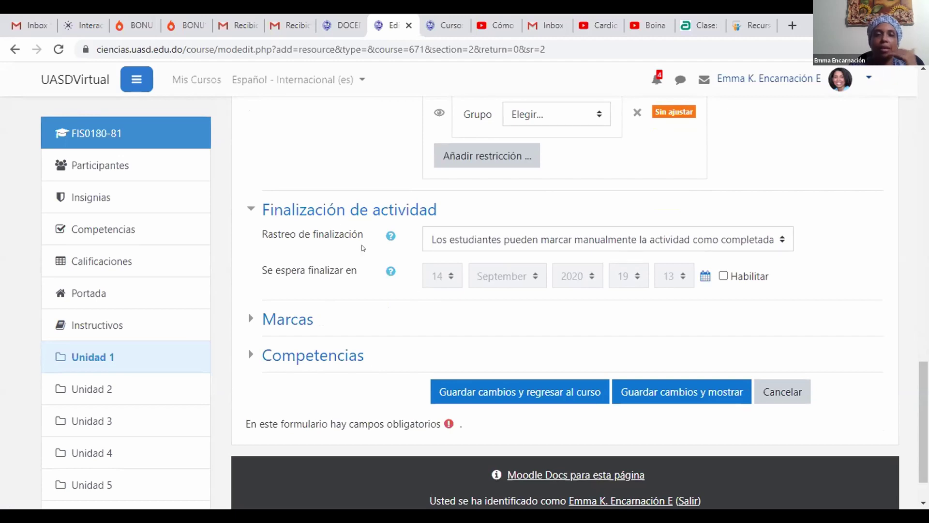
- Review the completed resource form, checking the name, description, file, appearance, access restrictions and activity completion settings
scroll(348, 223, up, 10)
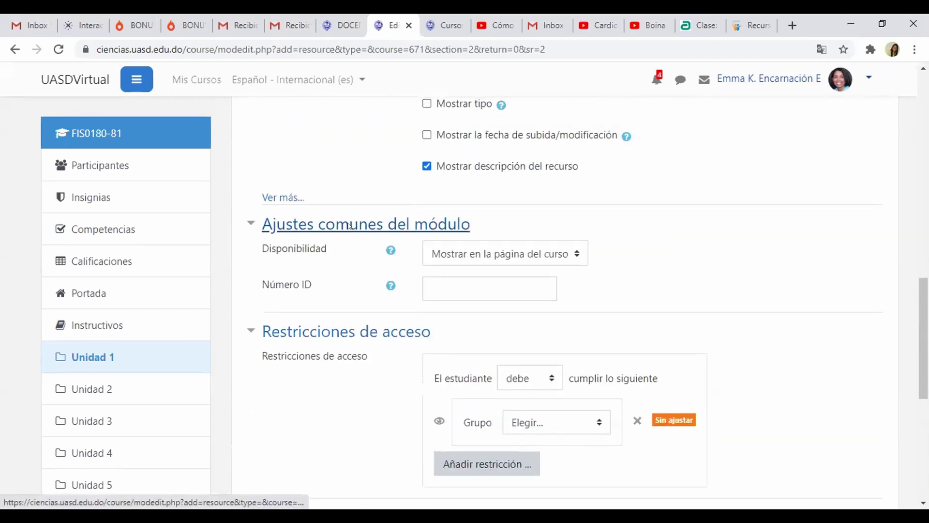
scroll(348, 222, up, 7)
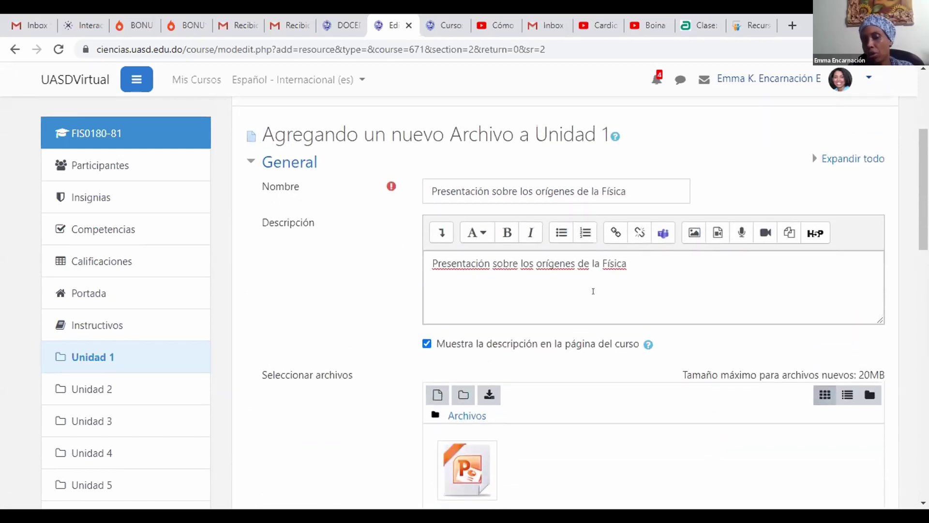
scroll(569, 435, down, 3)
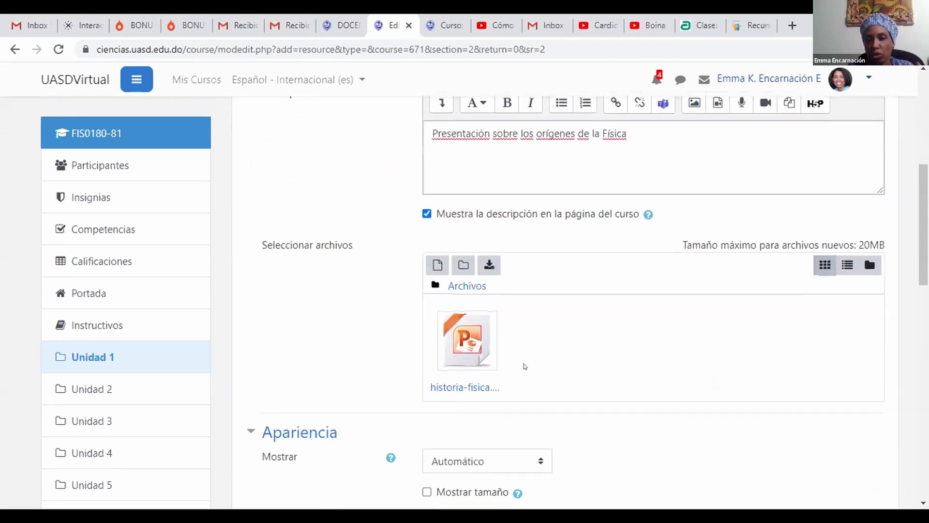
scroll(561, 334, down, 3)
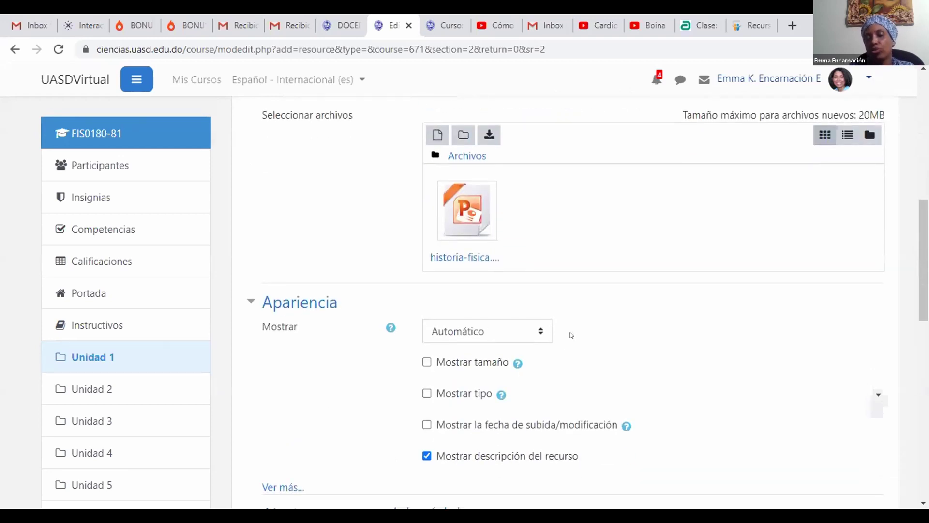
scroll(570, 332, down, 12)
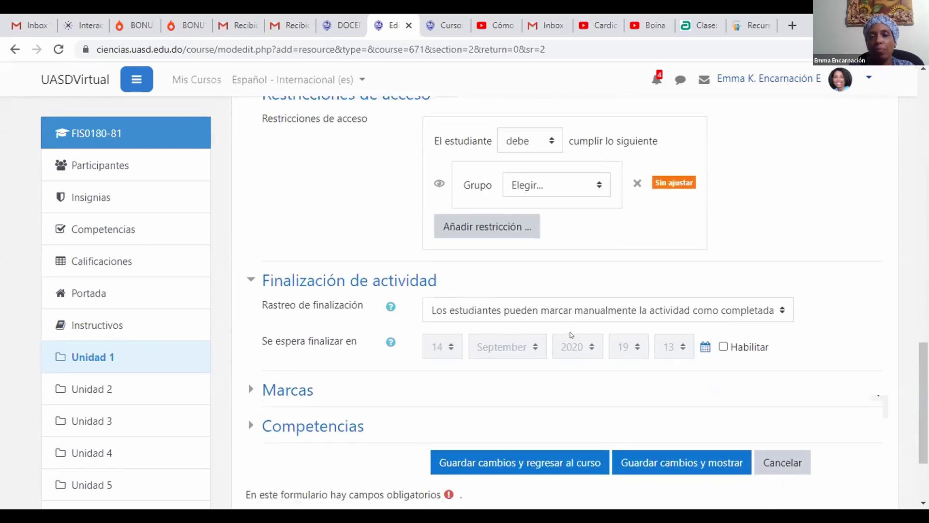
scroll(570, 333, up, 2)
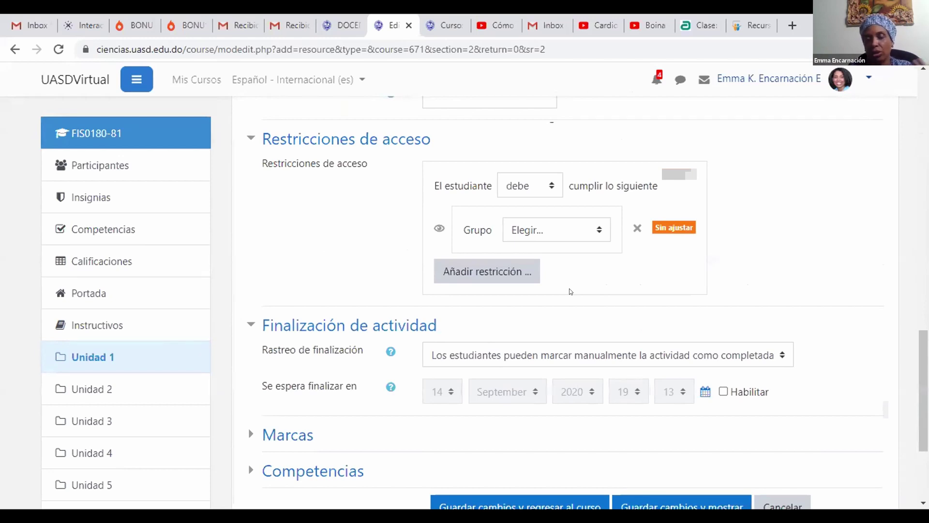
scroll(570, 291, down, 4)
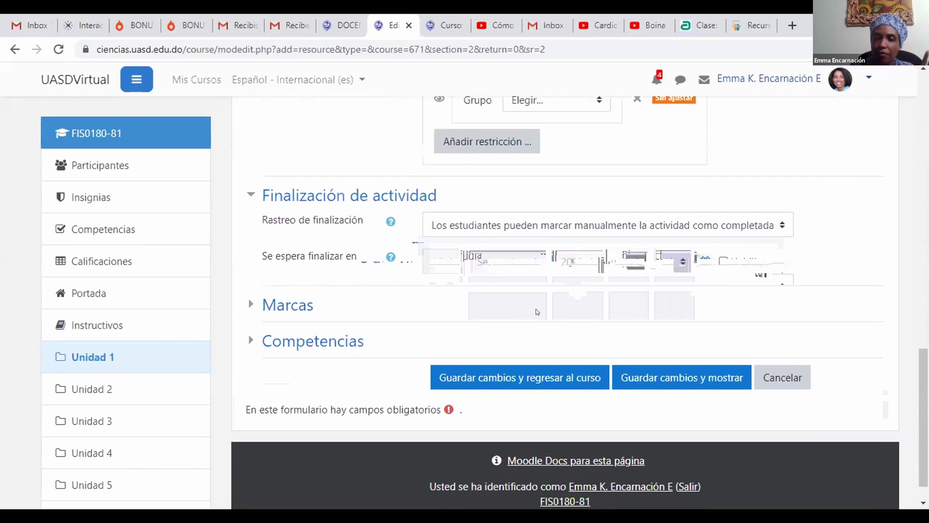
- Remove the unset Grupo access restriction and save the file resource, returning to the course
click(494, 369)
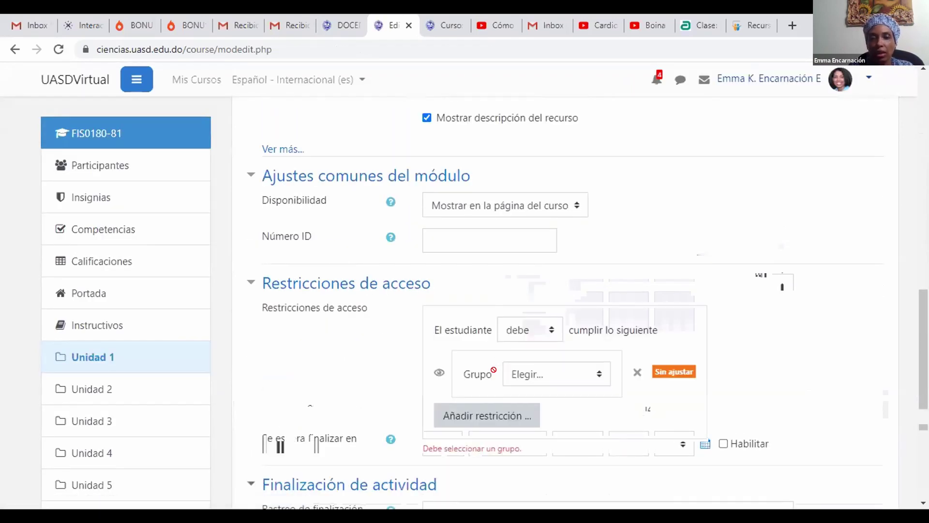
click(636, 372)
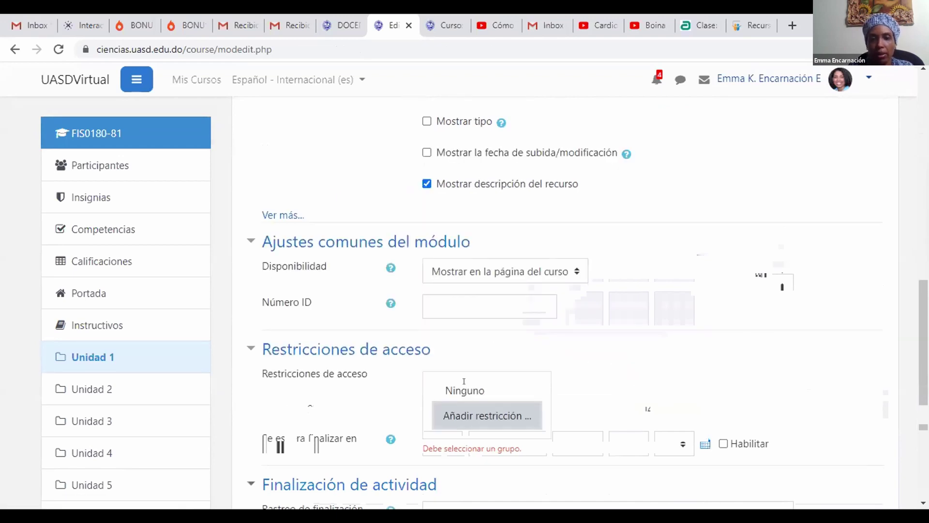
scroll(603, 409, down, 5)
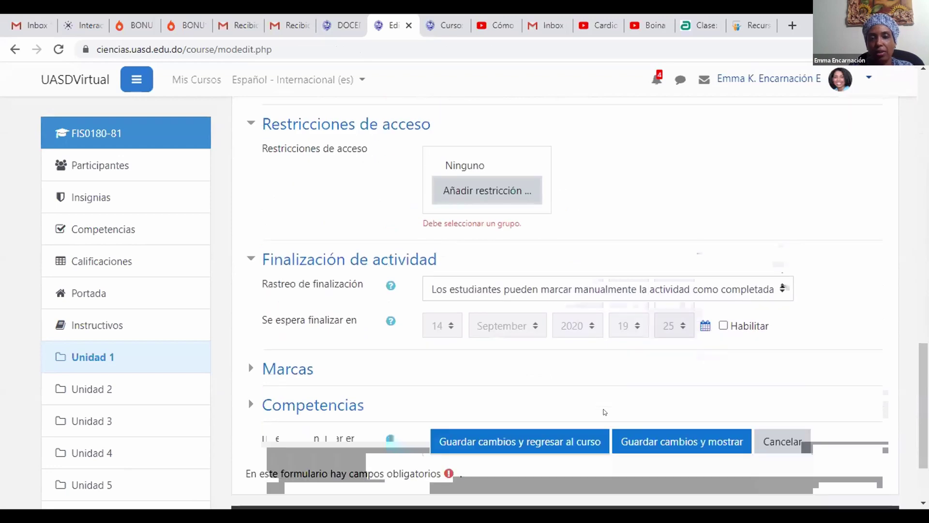
click(518, 383)
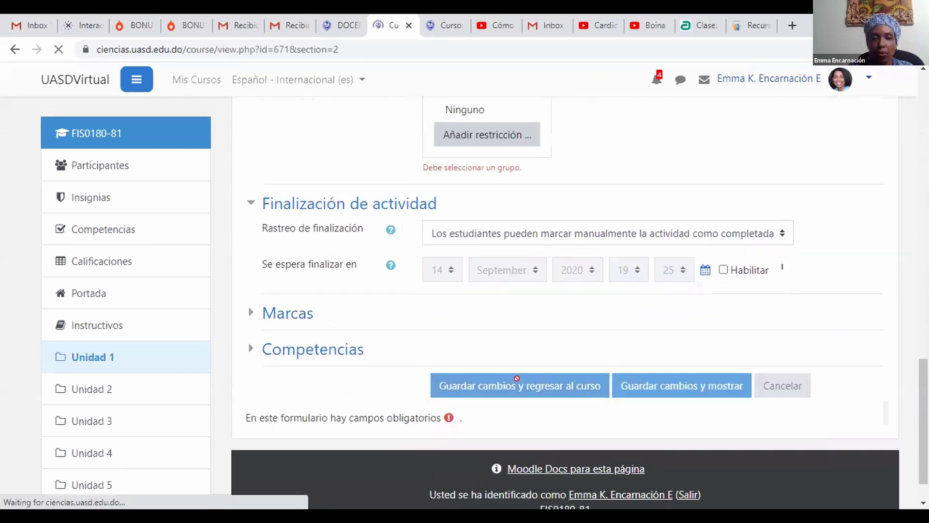
- Turn off showing the description on the course page for the Física origins presentation resource, and save, returning to the course
scroll(481, 369, down, 15)
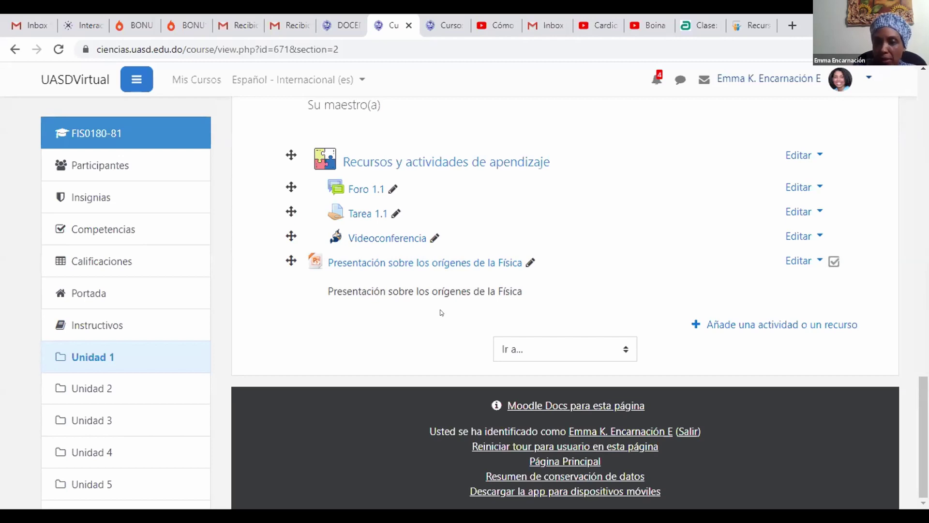
click(813, 260)
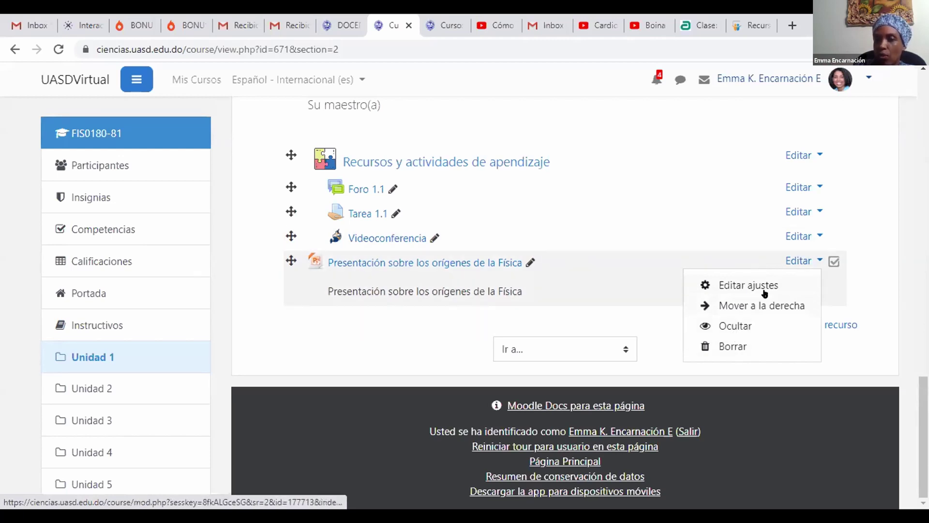
click(737, 284)
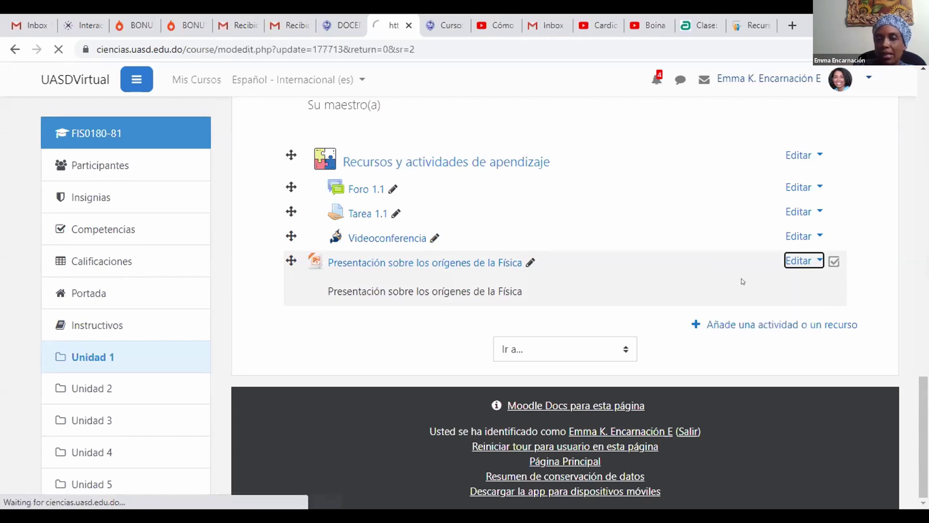
scroll(734, 358, down, 3)
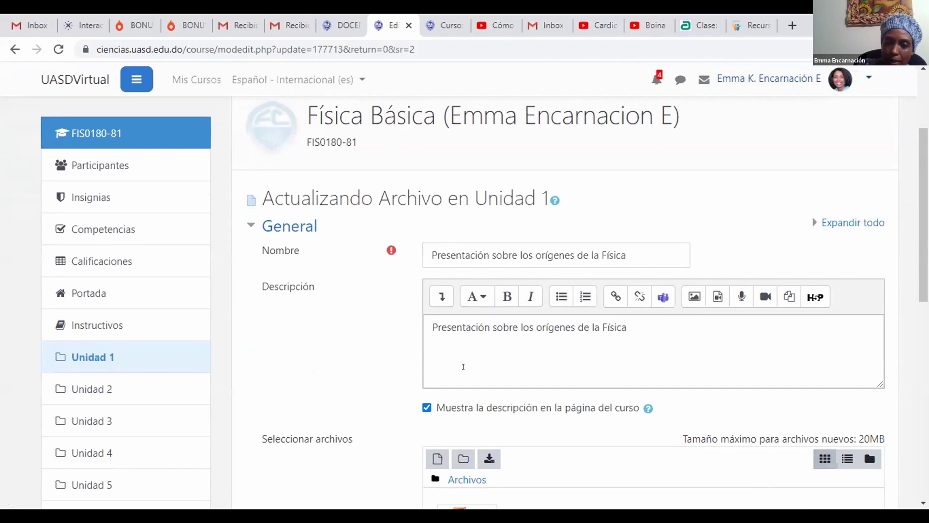
click(427, 408)
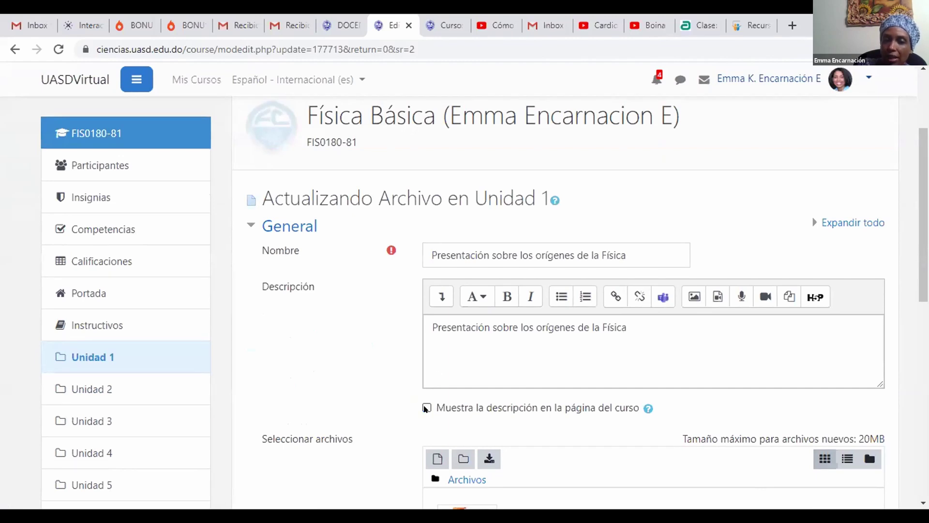
scroll(759, 359, down, 10)
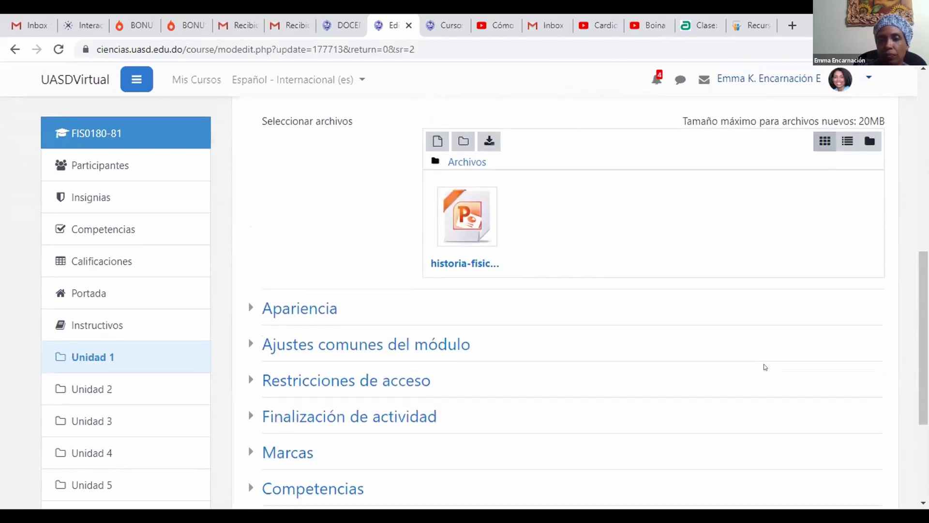
click(540, 331)
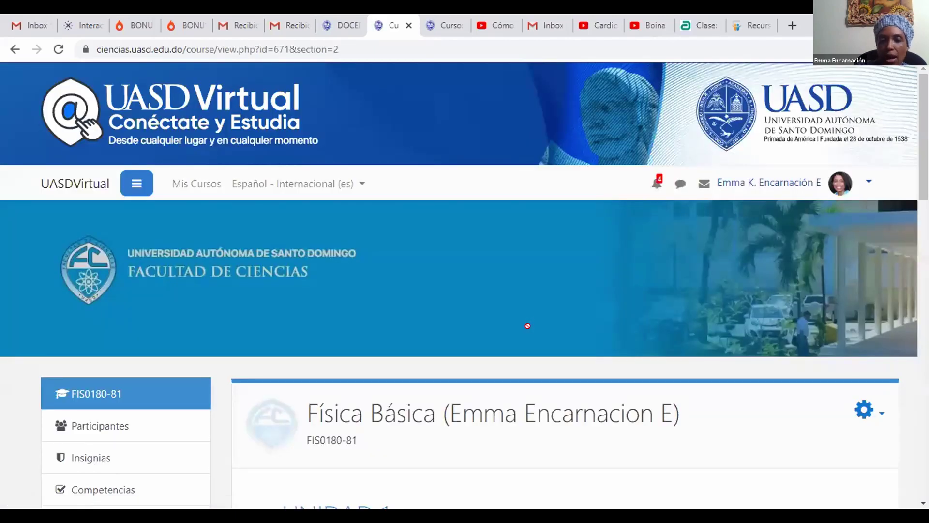
- Hide the presentation resource from students in Unidad 1 and make it visible again
scroll(518, 358, down, 15)
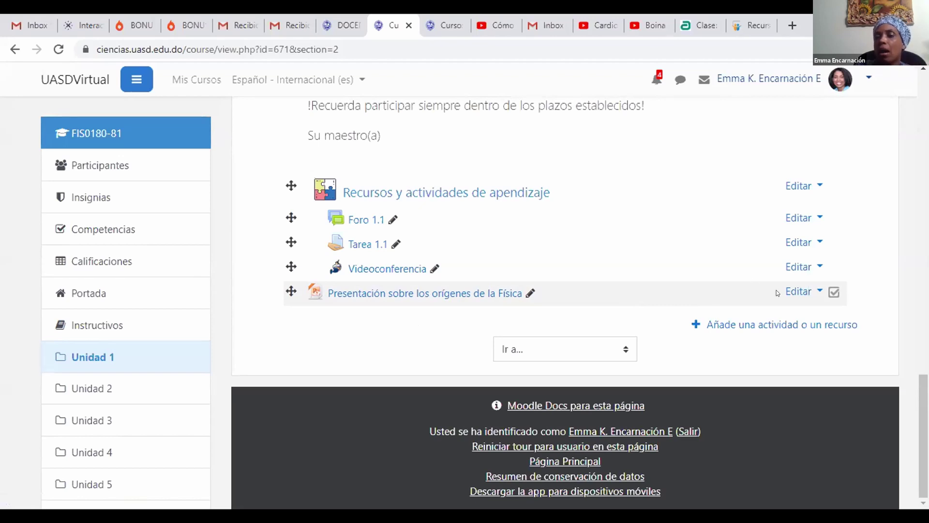
click(810, 292)
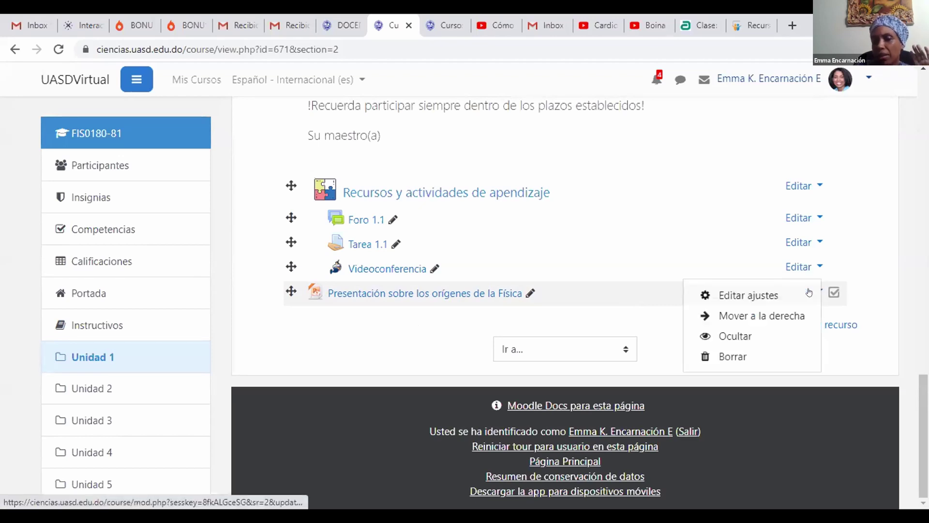
click(734, 337)
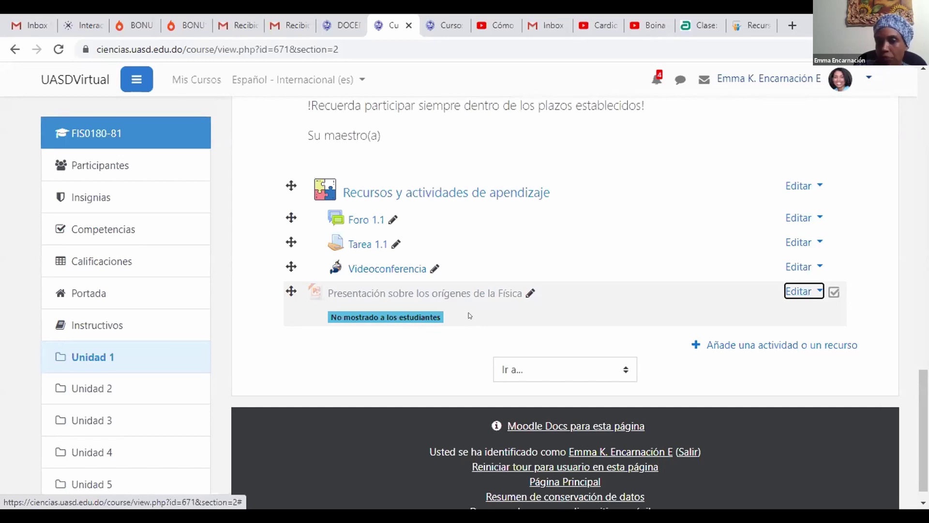
click(813, 292)
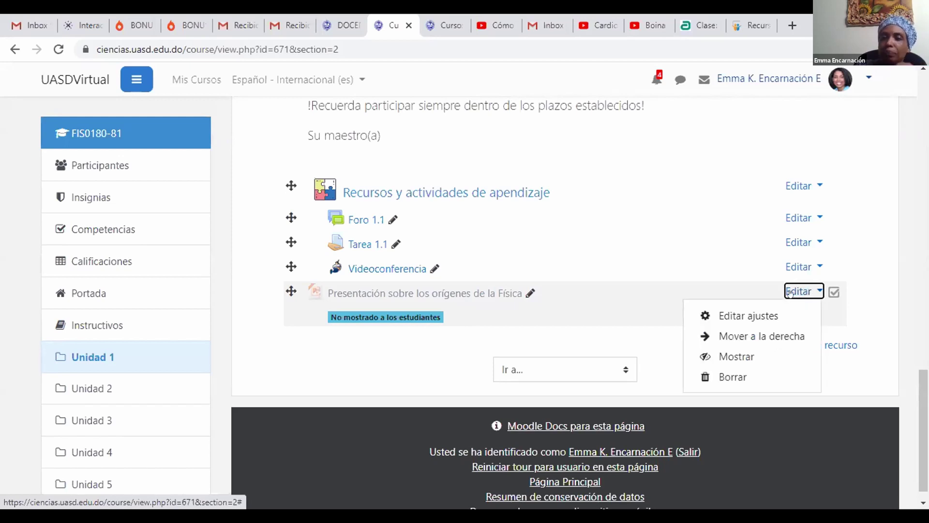
click(725, 357)
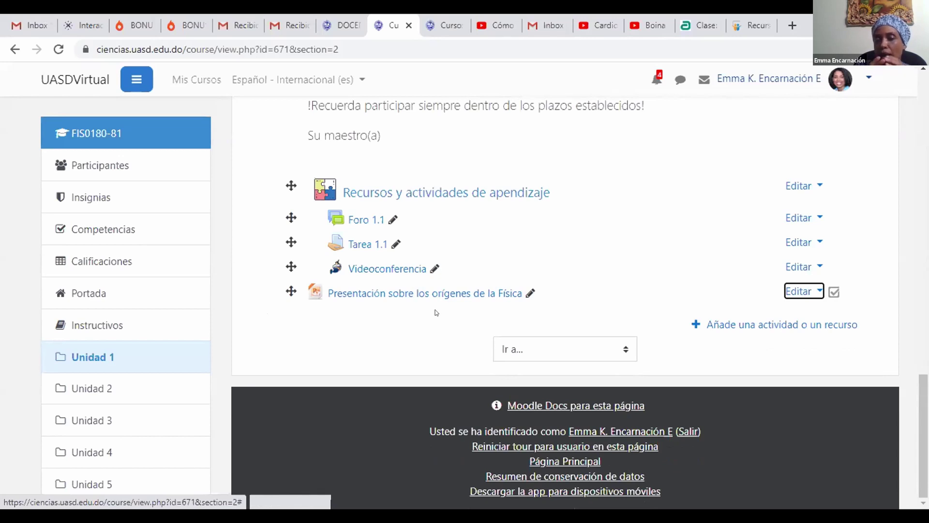
- Open the presentation resource from the Unidad 1 list to test access and cancel saving the file
click(399, 292)
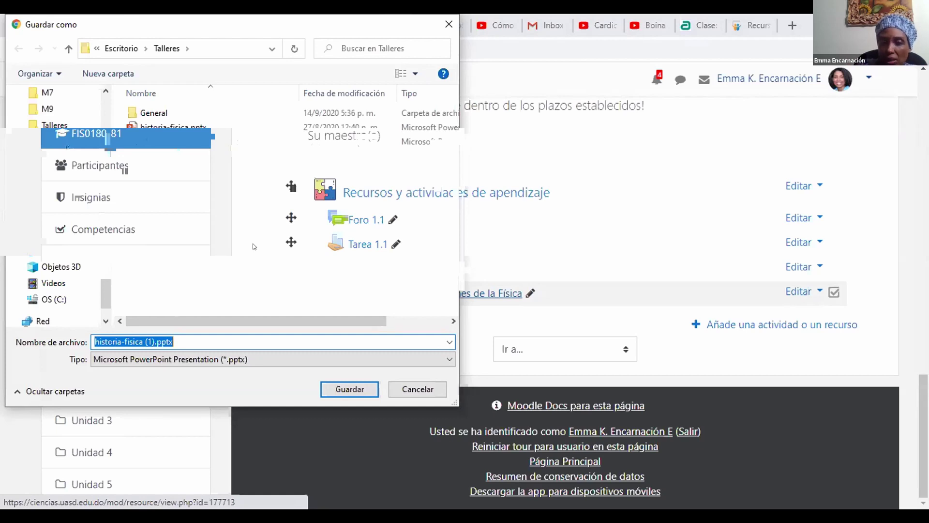
click(406, 389)
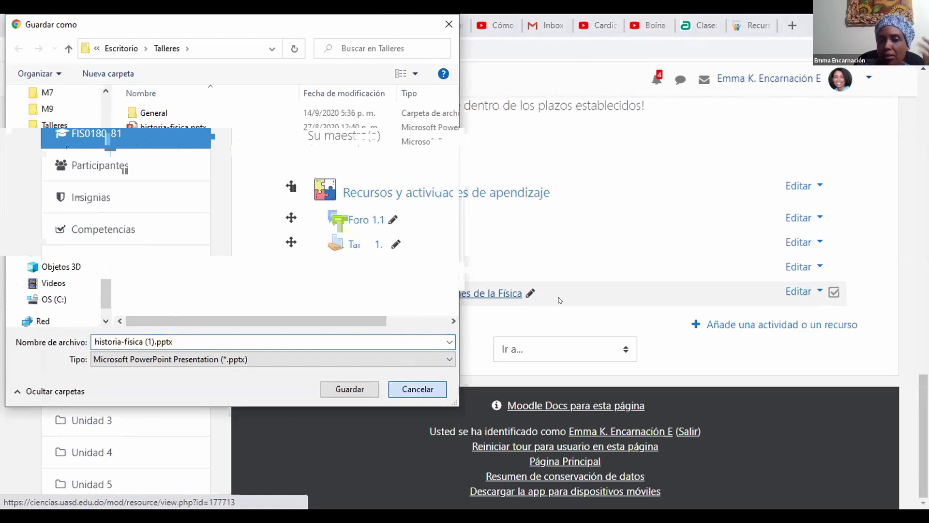
- Set the presentation resource's display appearance to En ventana emergente and save, returning to the course
click(812, 292)
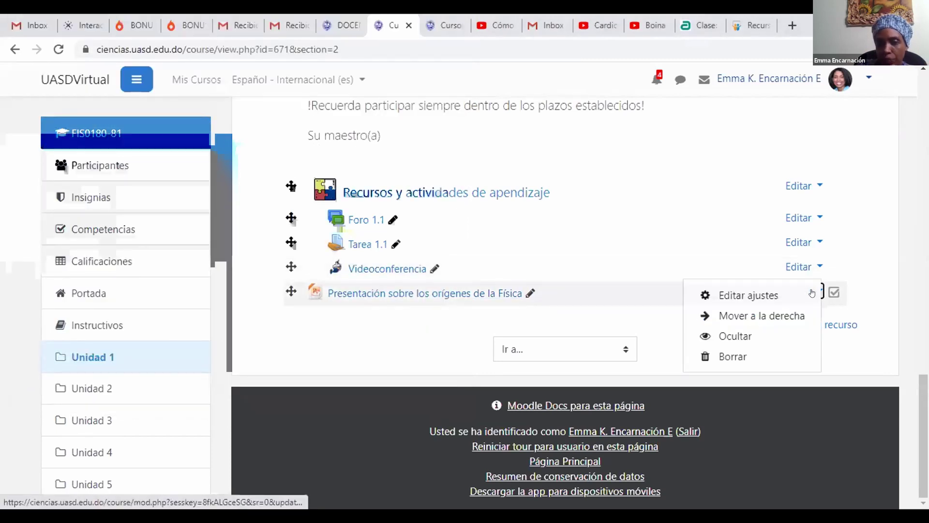
click(749, 295)
scroll(649, 313, down, 5)
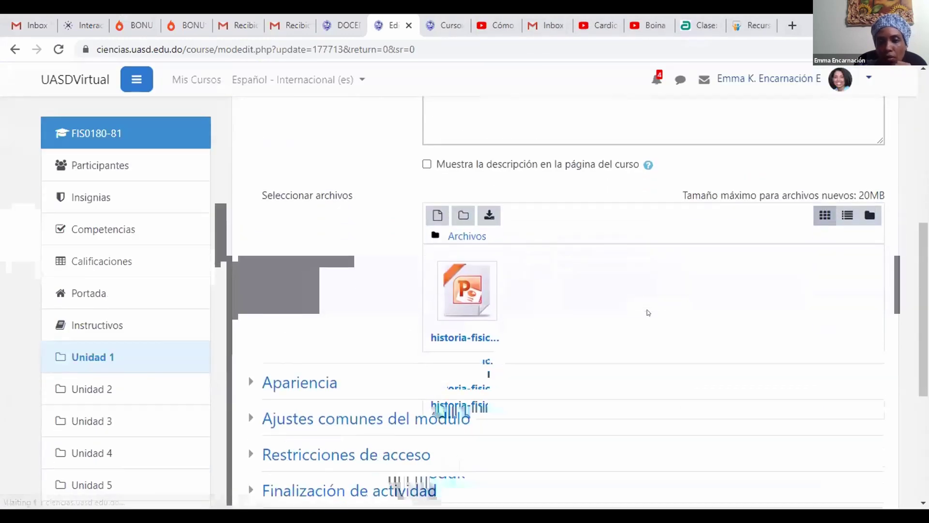
click(308, 262)
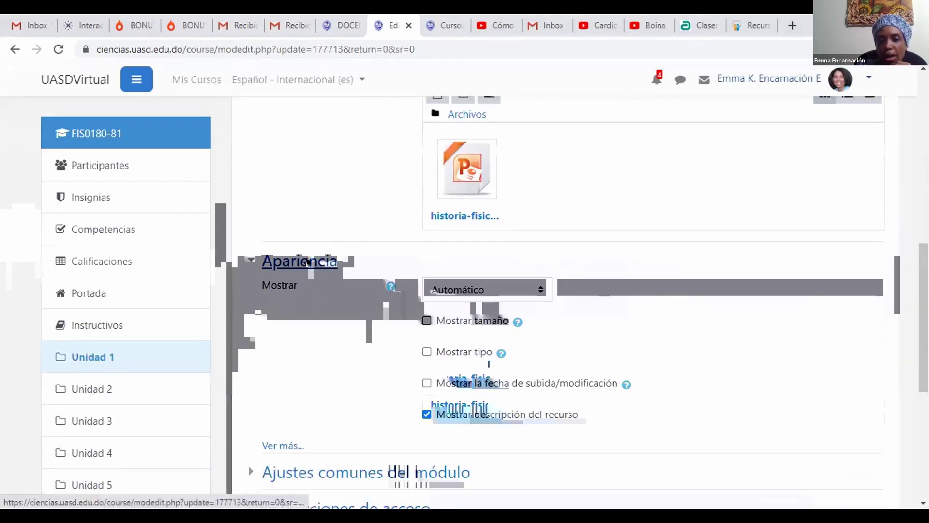
click(544, 290)
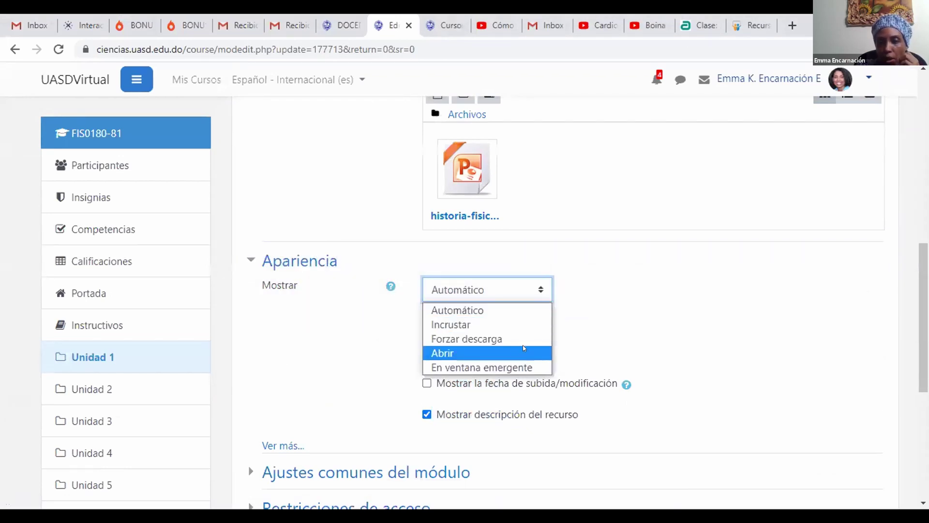
click(516, 362)
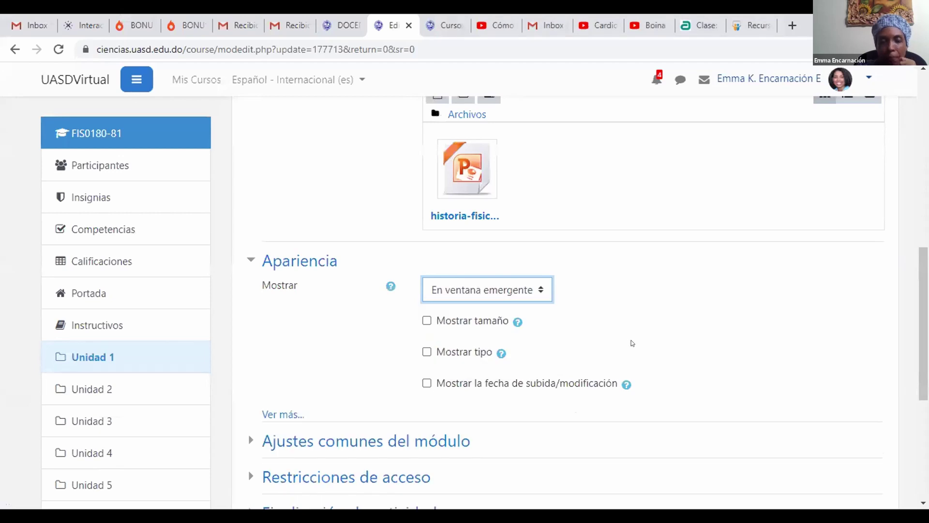
scroll(710, 398, down, 4)
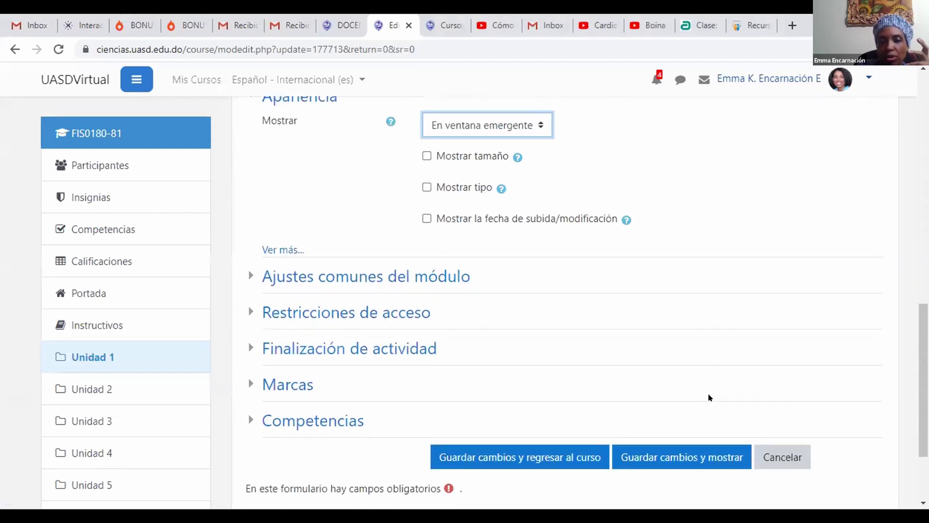
click(535, 419)
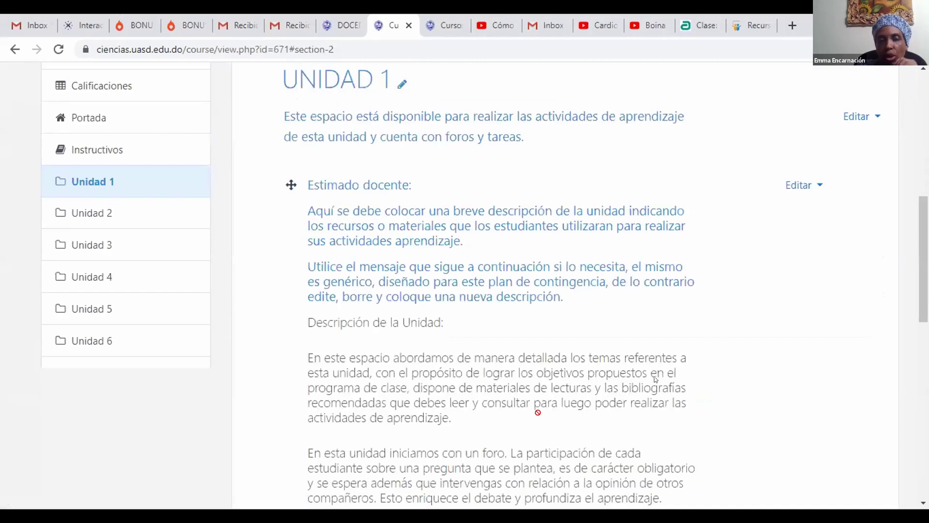
- Open the presentation resource to check its pop-up display and dismiss the file download
scroll(575, 336, down, 12)
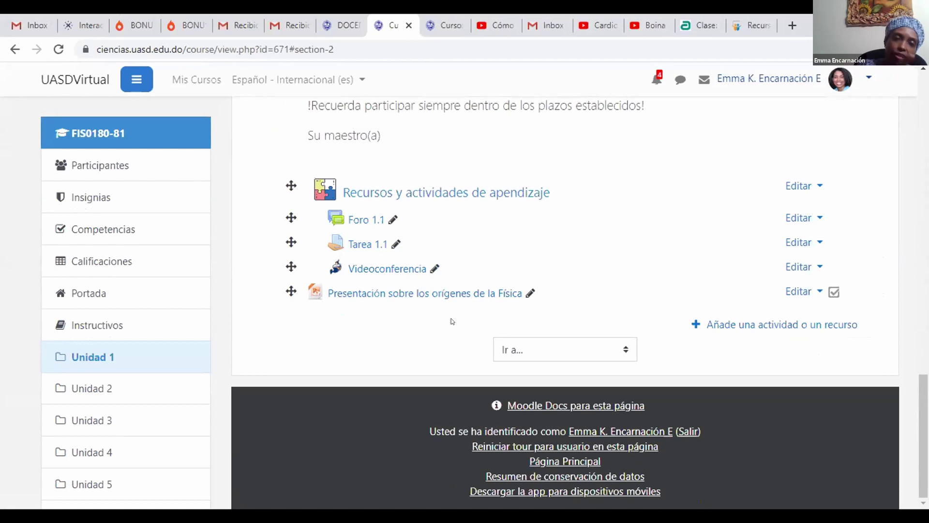
click(410, 293)
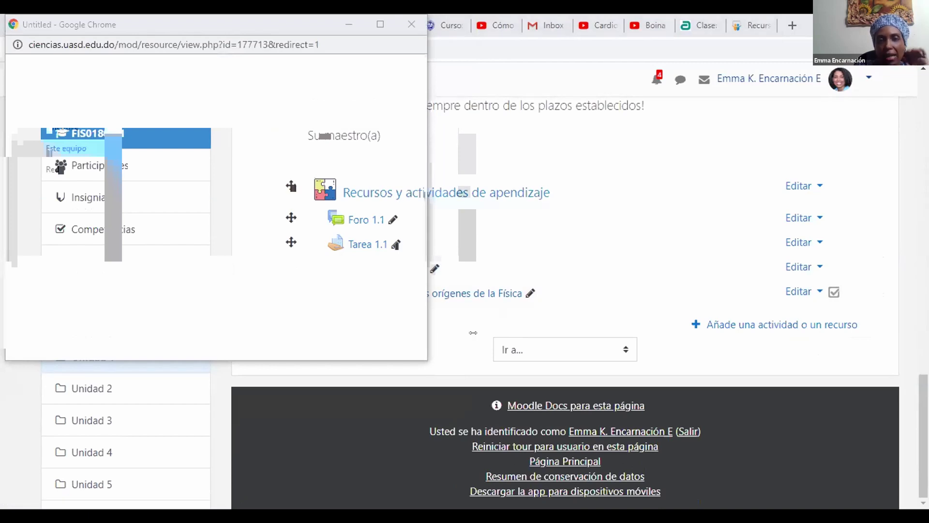
click(561, 250)
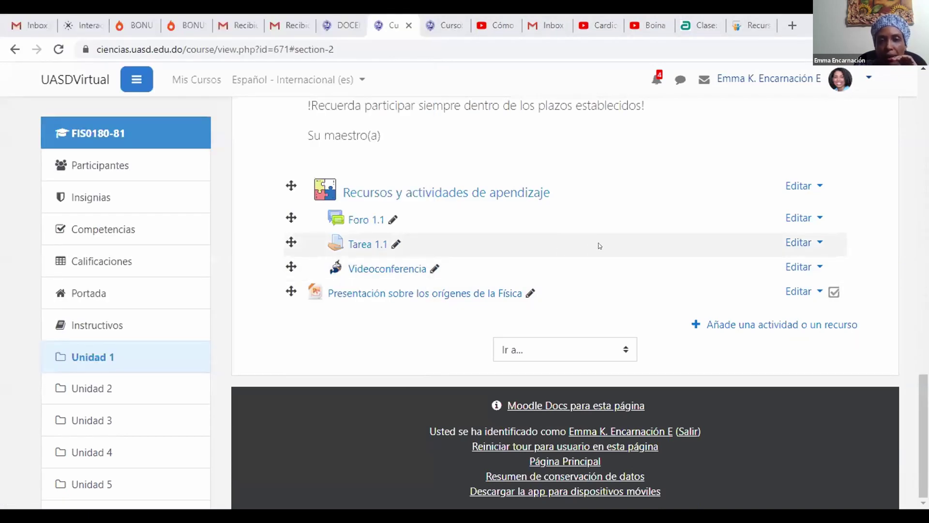
- Set the presentation resource's display appearance to Incrustar and save, returning to the course
click(803, 292)
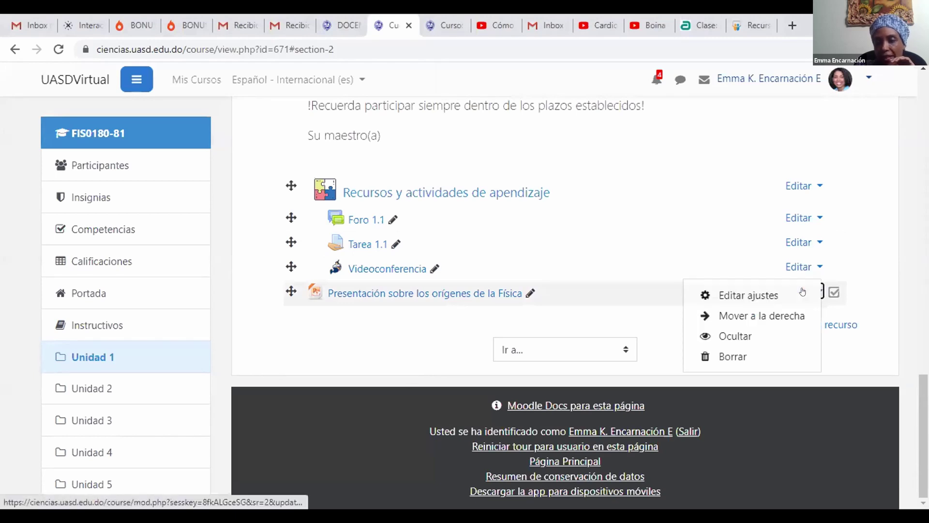
click(755, 295)
scroll(657, 358, down, 3)
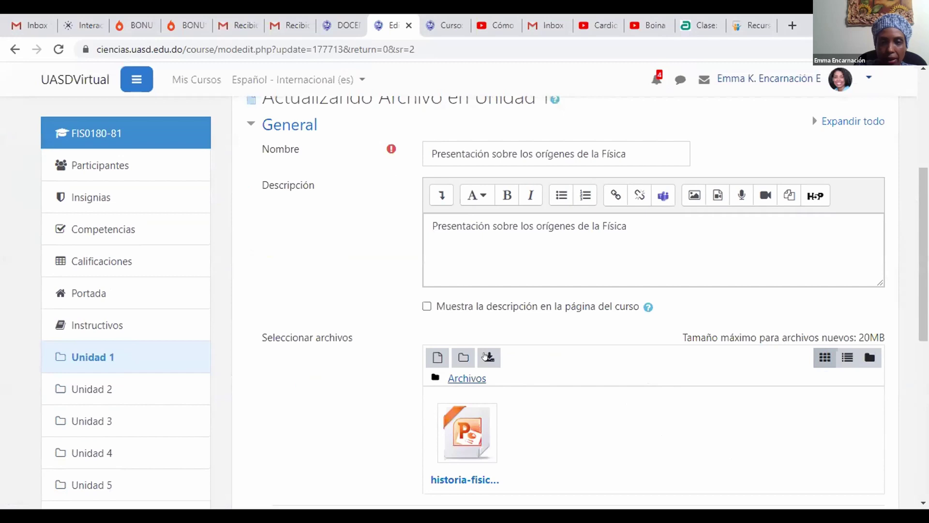
scroll(602, 398, down, 6)
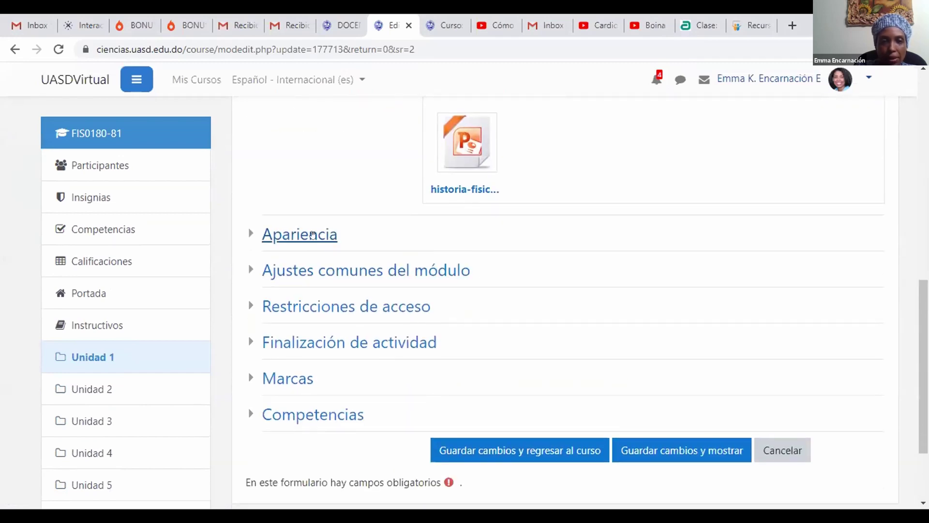
click(301, 235)
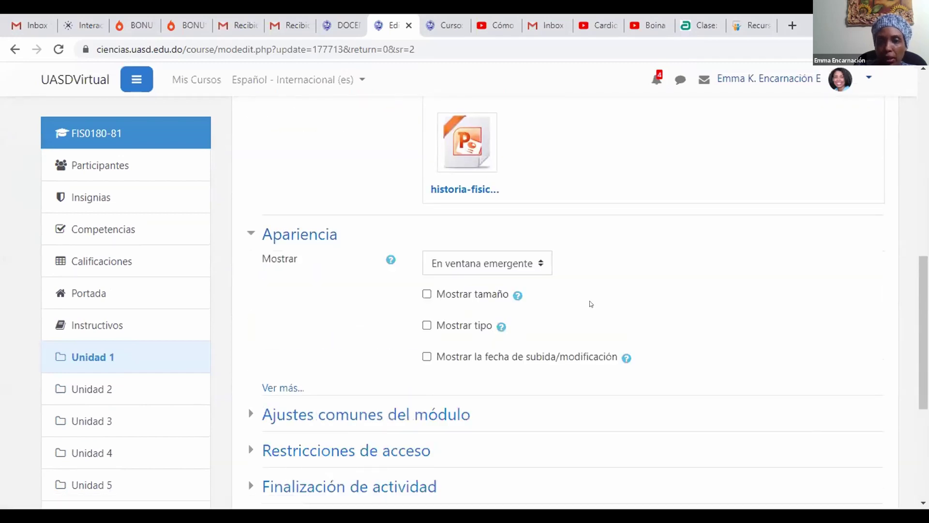
click(544, 262)
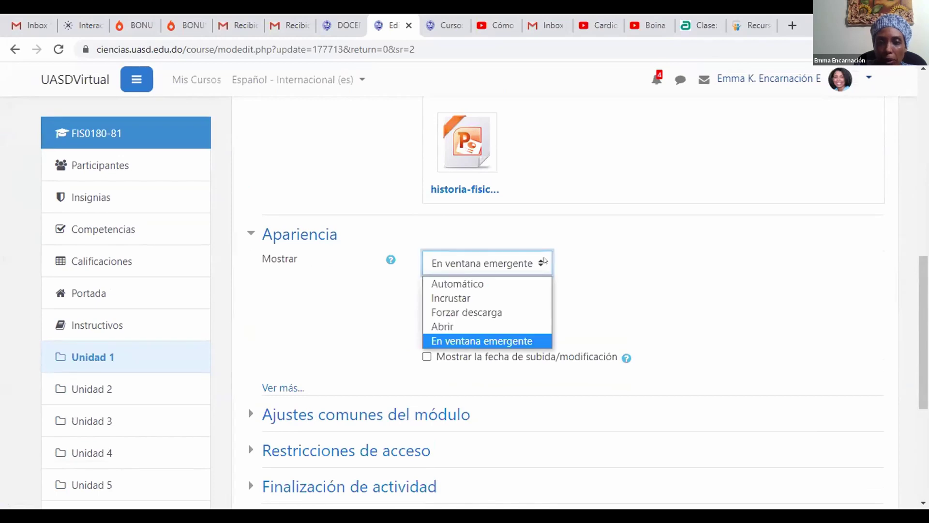
click(501, 298)
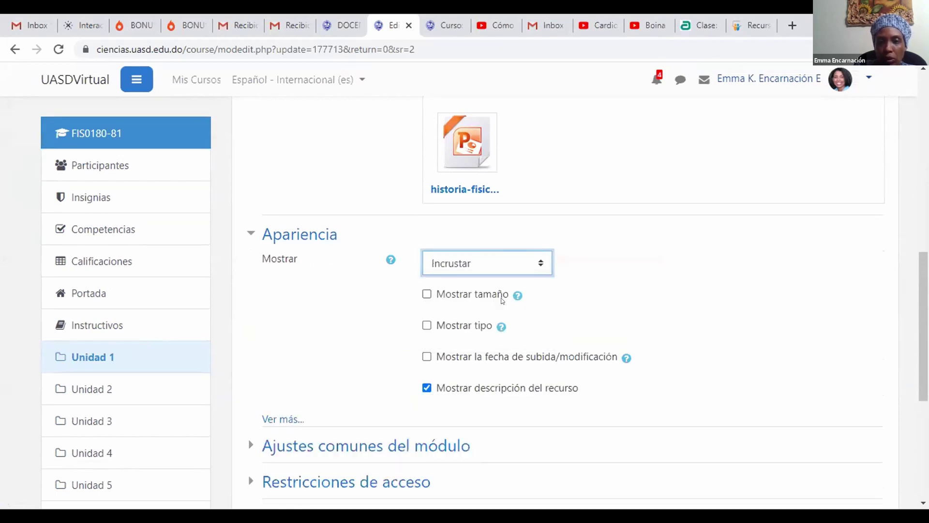
scroll(622, 324, down, 5)
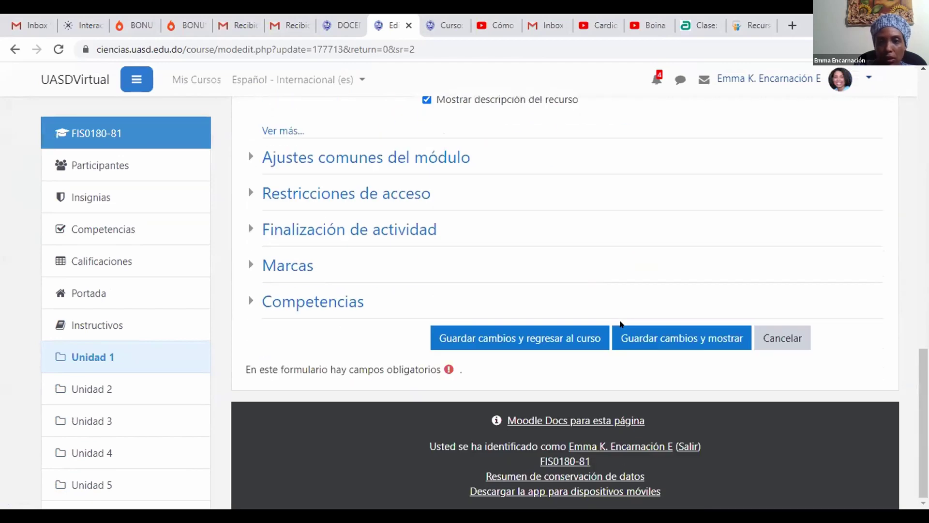
click(482, 337)
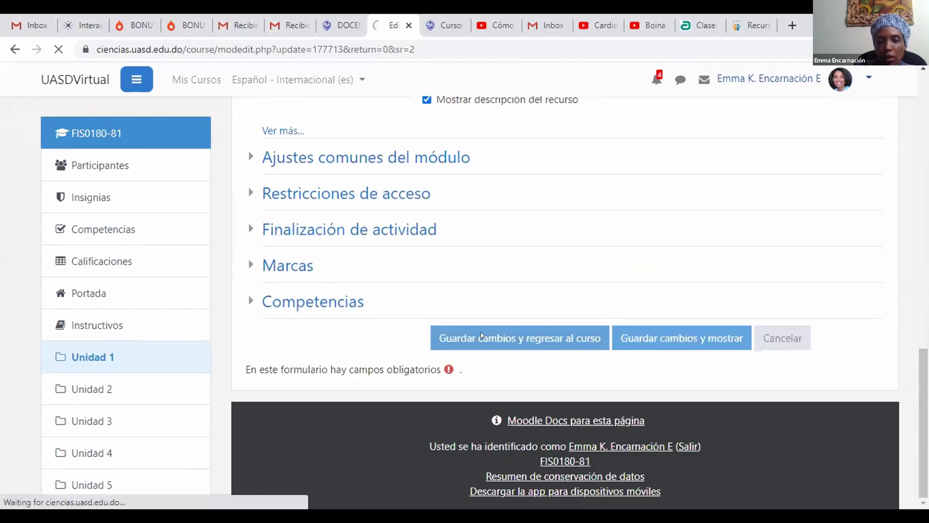
- Open the presentation resource from the Unidad 1 list to check its embedded display and cancel saving the file
scroll(435, 368, down, 10)
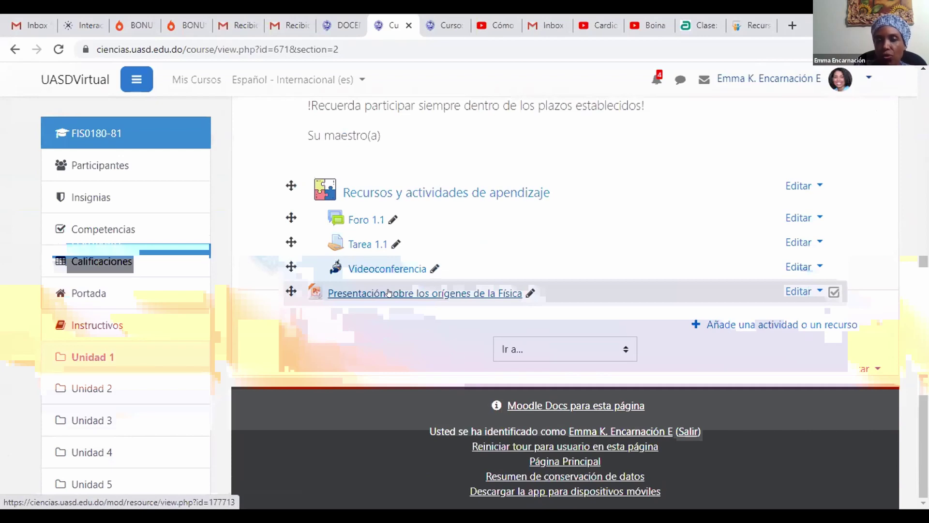
click(388, 292)
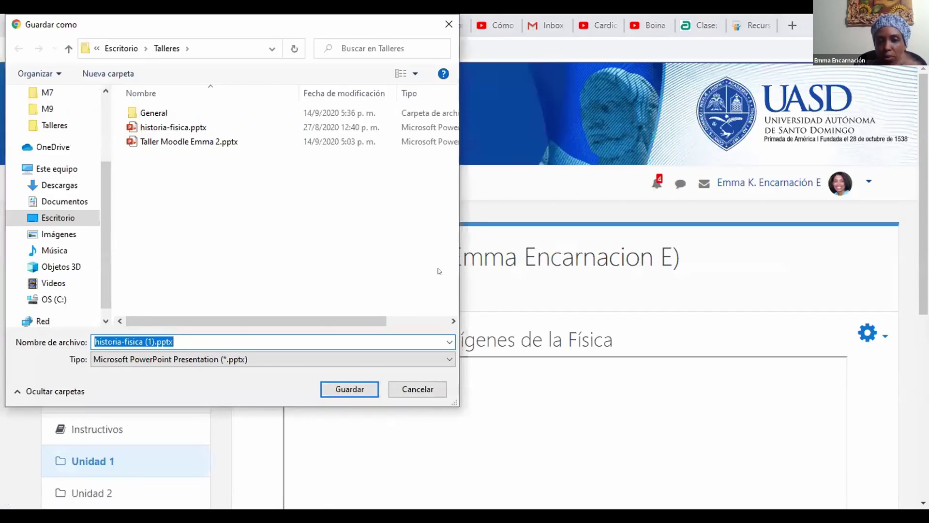
scroll(382, 185, right, 3)
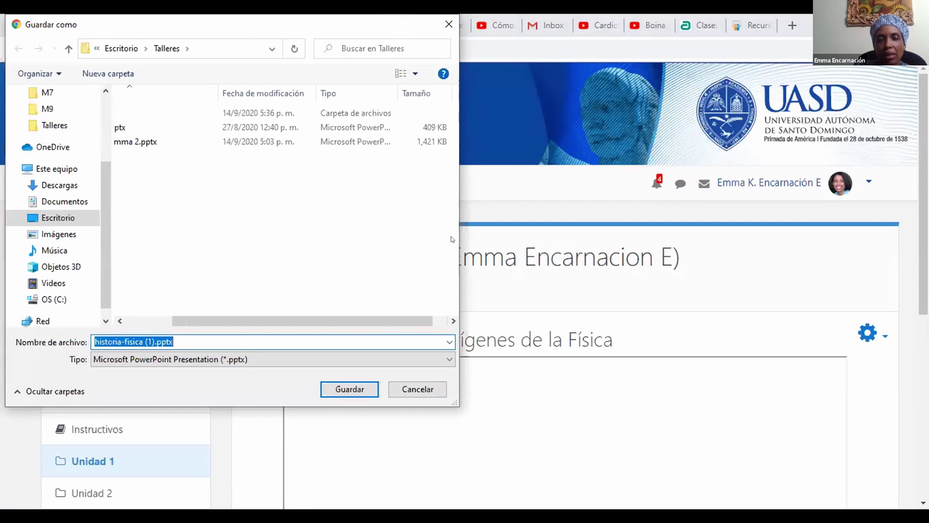
click(418, 390)
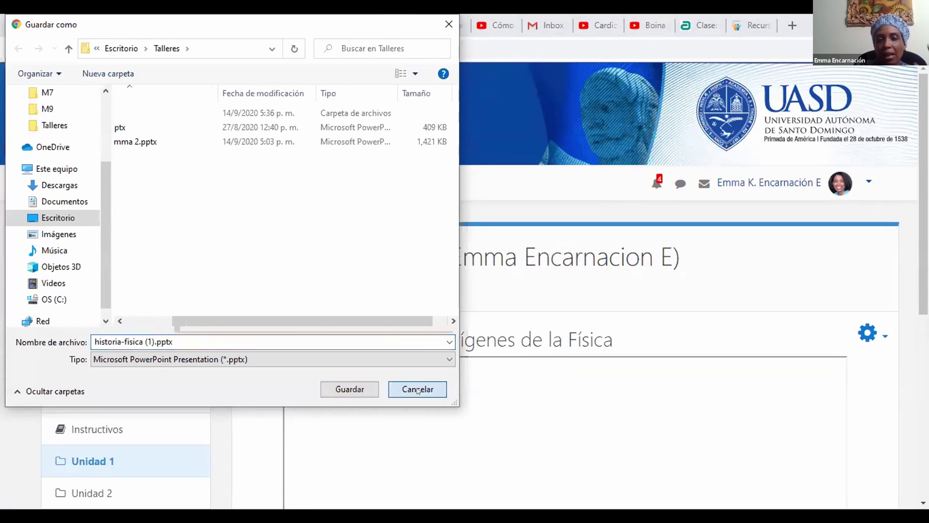
- Examine the presentation resource's page, including its title, embedded content frame and the description below it
scroll(504, 396, down, 6)
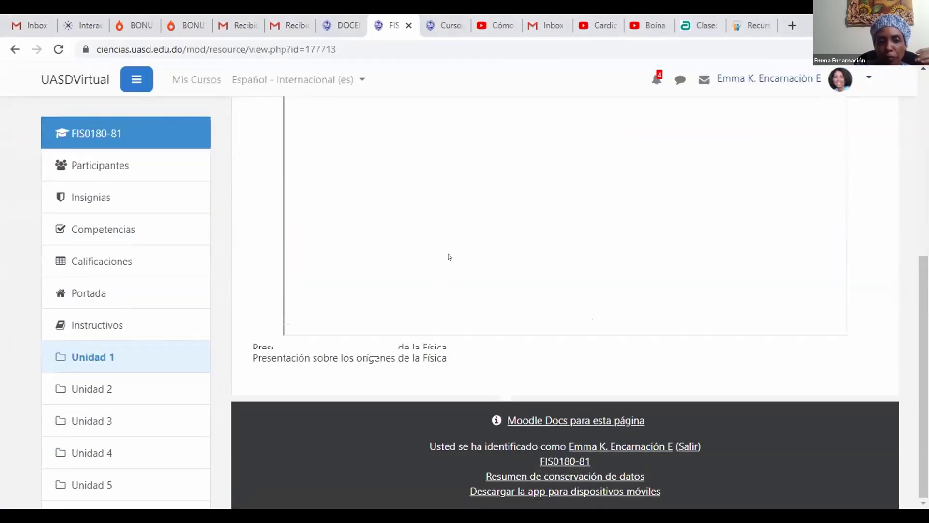
scroll(449, 257, up, 3)
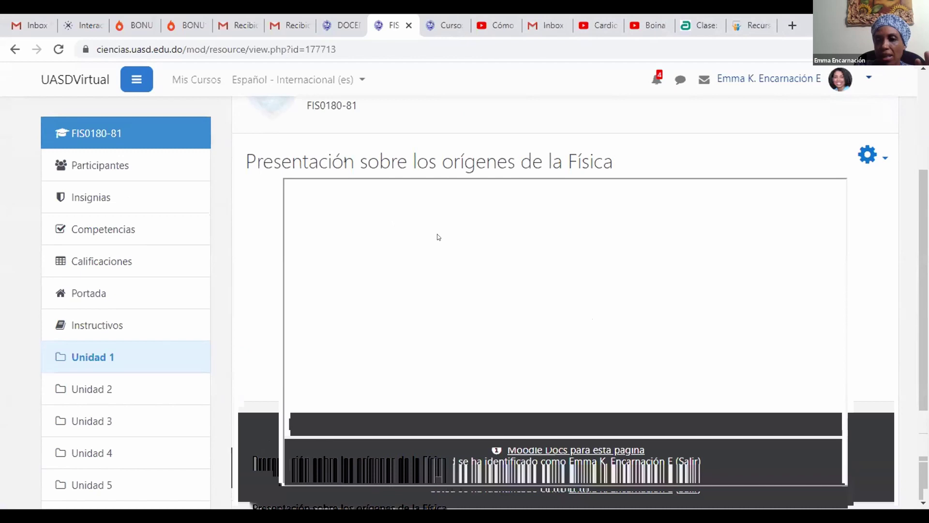
scroll(480, 255, down, 3)
scroll(480, 254, up, 2)
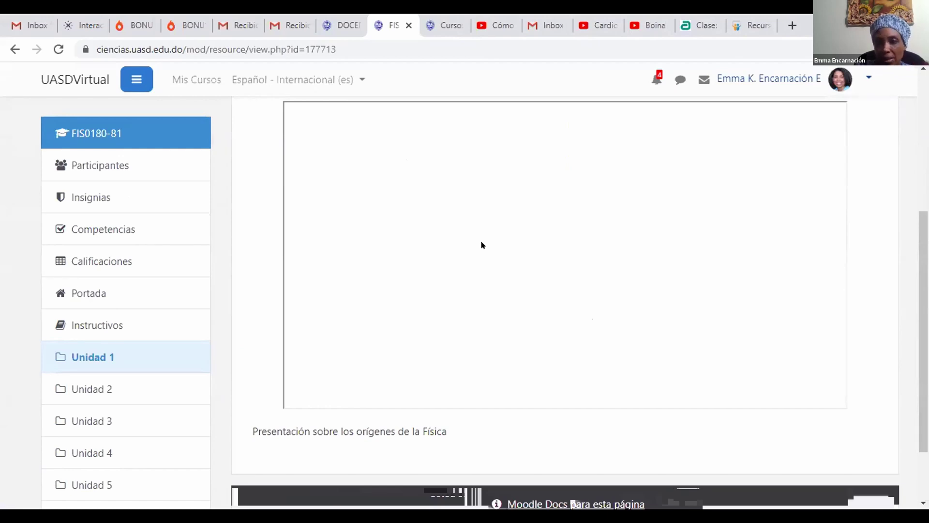
scroll(482, 245, up, 2)
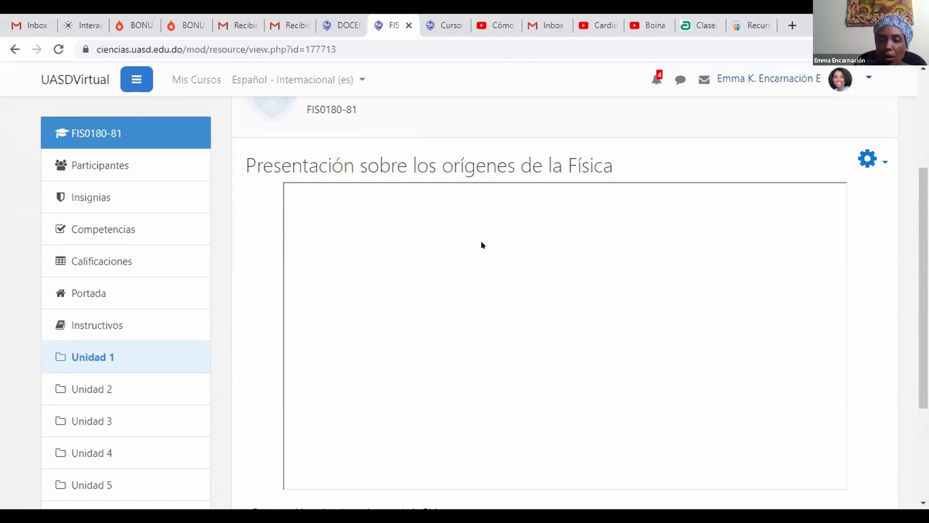
scroll(481, 245, down, 1)
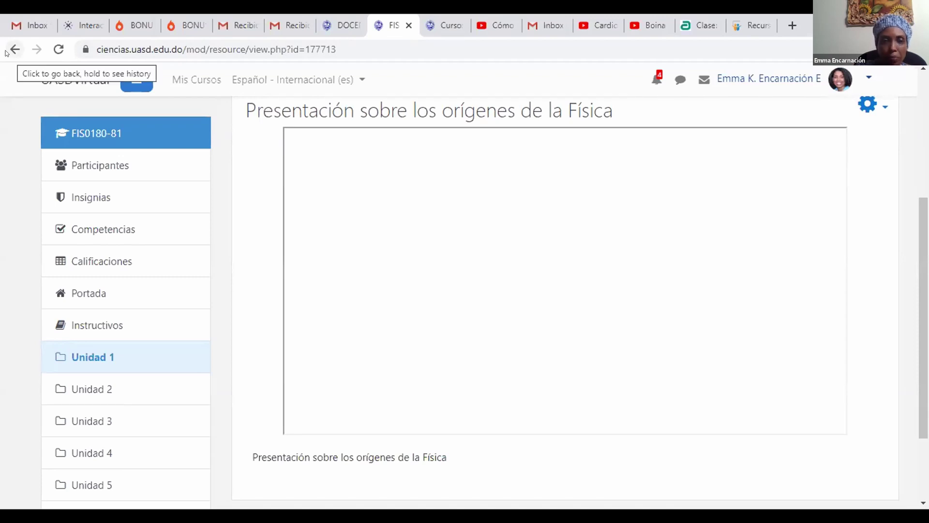
scroll(447, 238, up, 5)
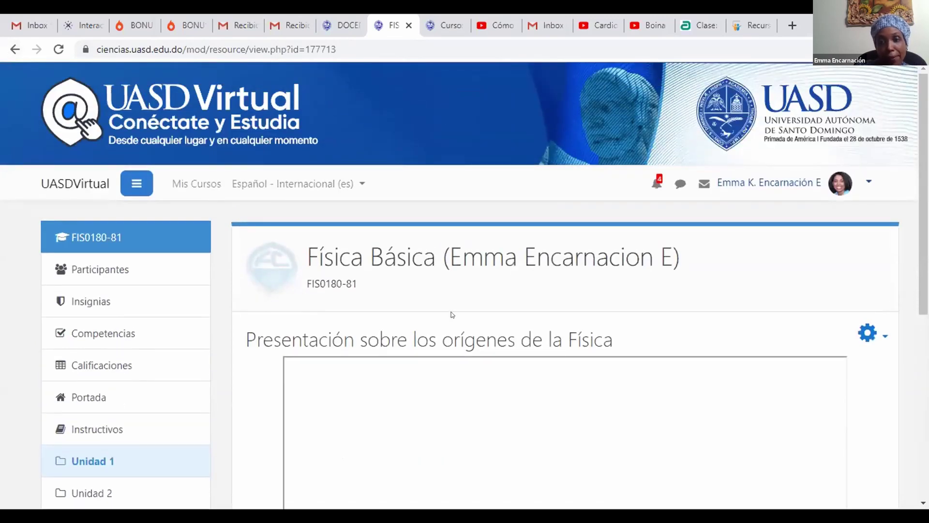
scroll(451, 312, down, 7)
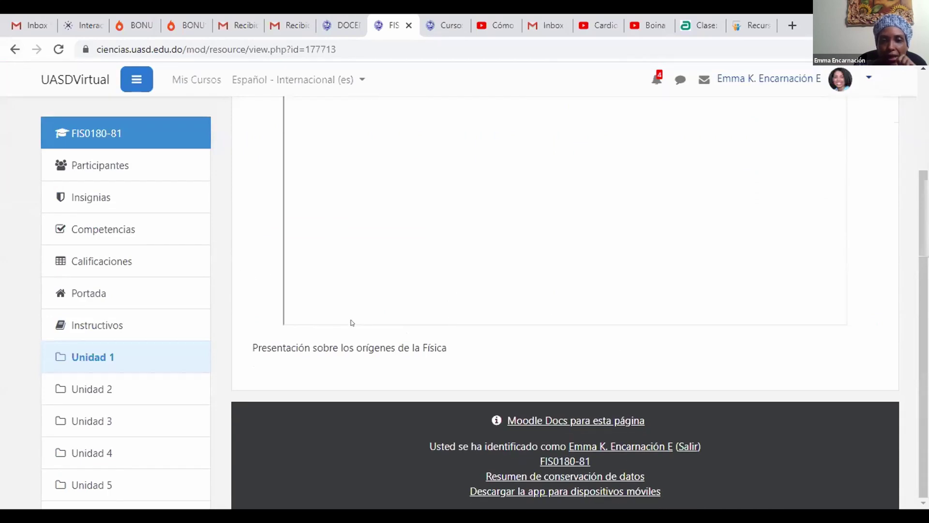
scroll(394, 293, up, 3)
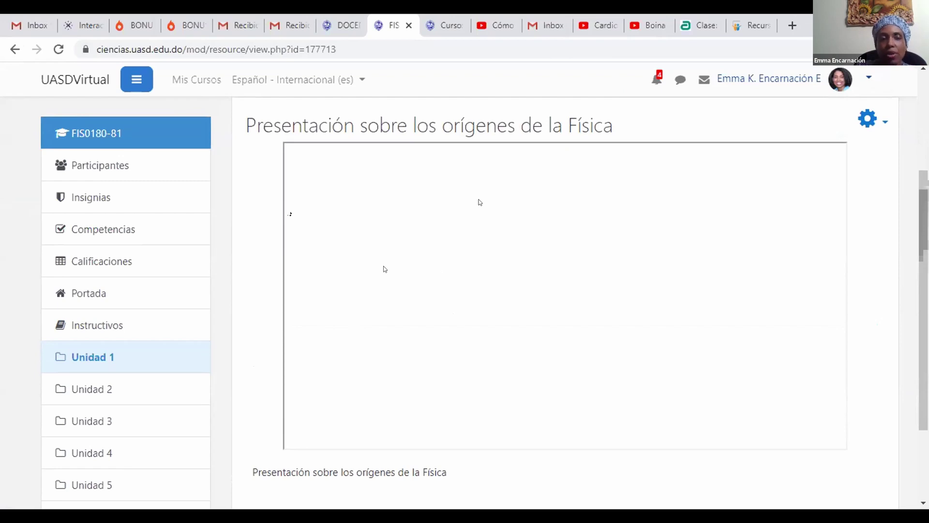
- Return to Unidad 1 and start adding a new Carpeta resource to it
click(102, 357)
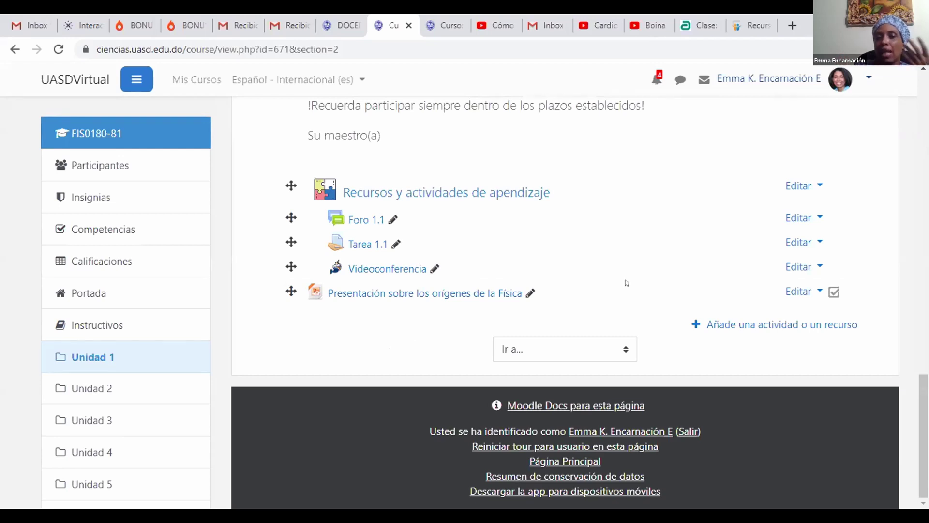
click(744, 325)
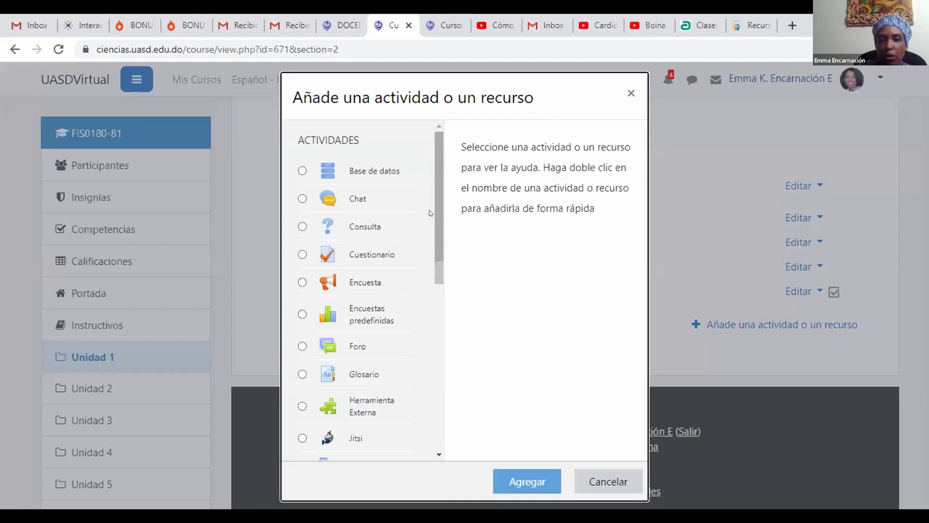
scroll(429, 213, down, 10)
click(301, 300)
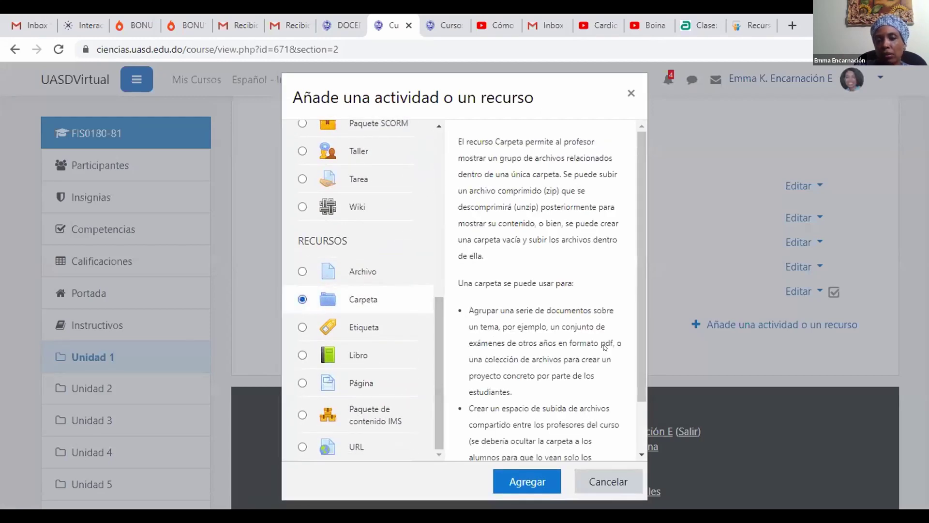
click(516, 480)
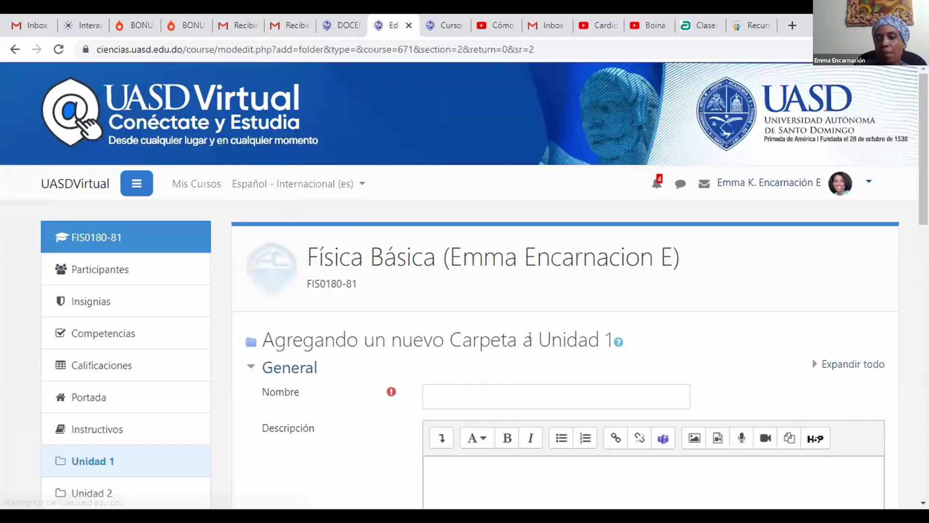
- Name the new folder "Materiales" and enter "Carpeta para materiales" as its description
scroll(562, 359, down, 2)
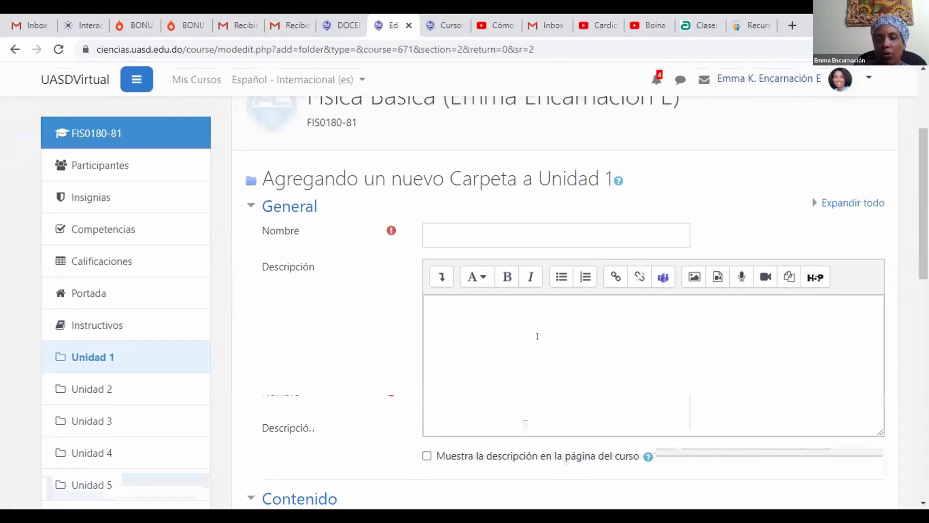
click(464, 228)
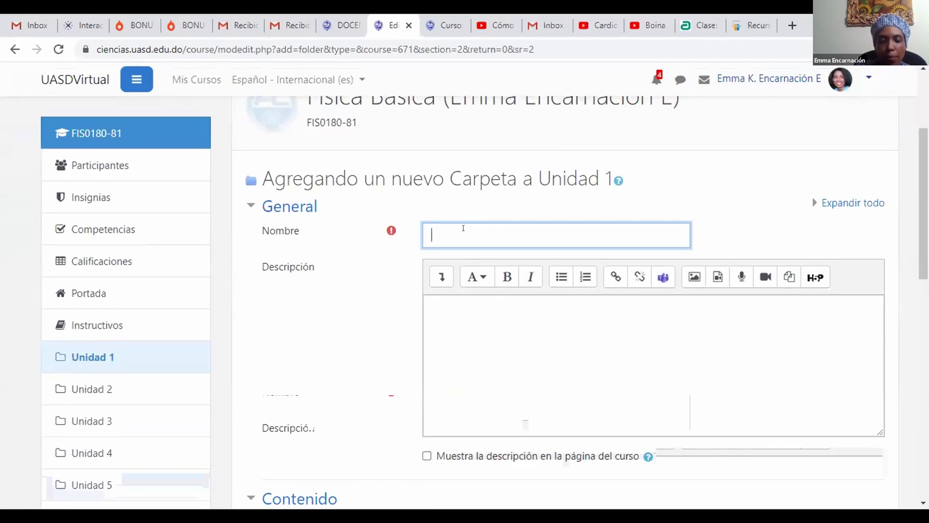
text(Ma)
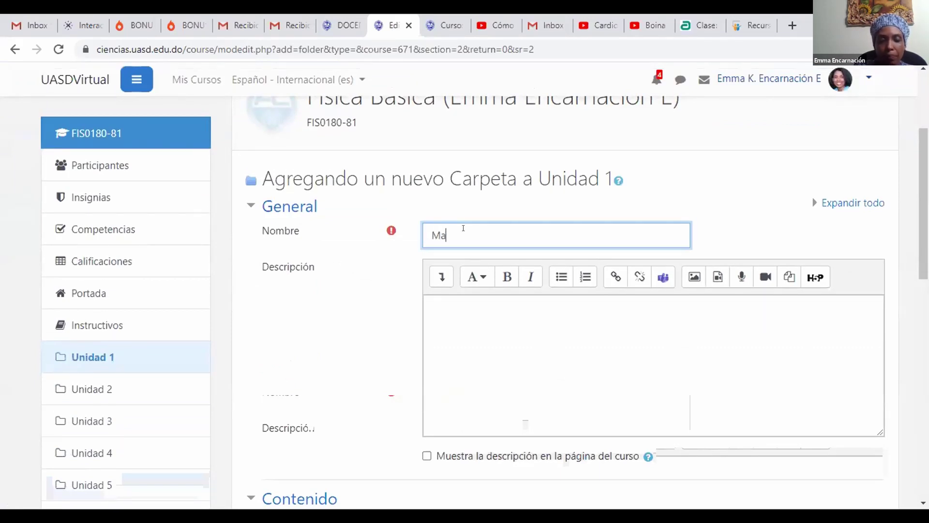
text(teriales)
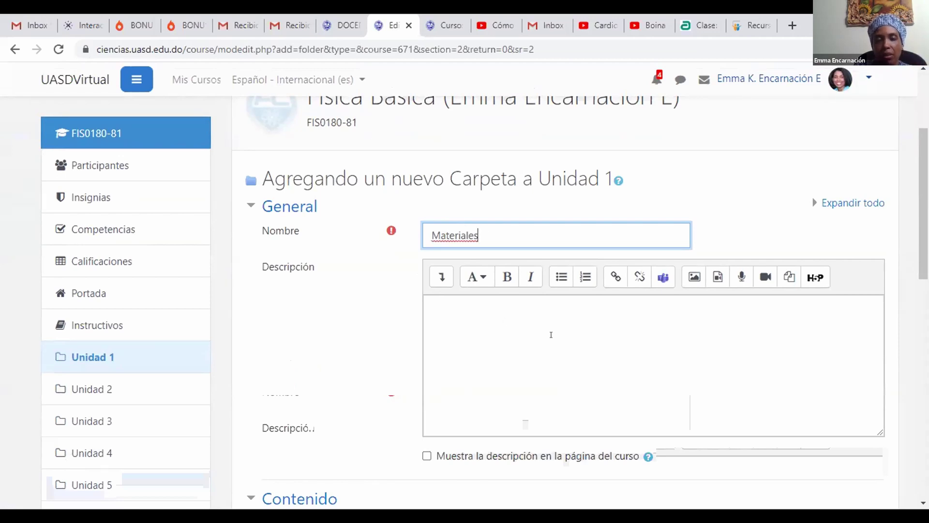
click(492, 322)
text(Carpeta para materiales)
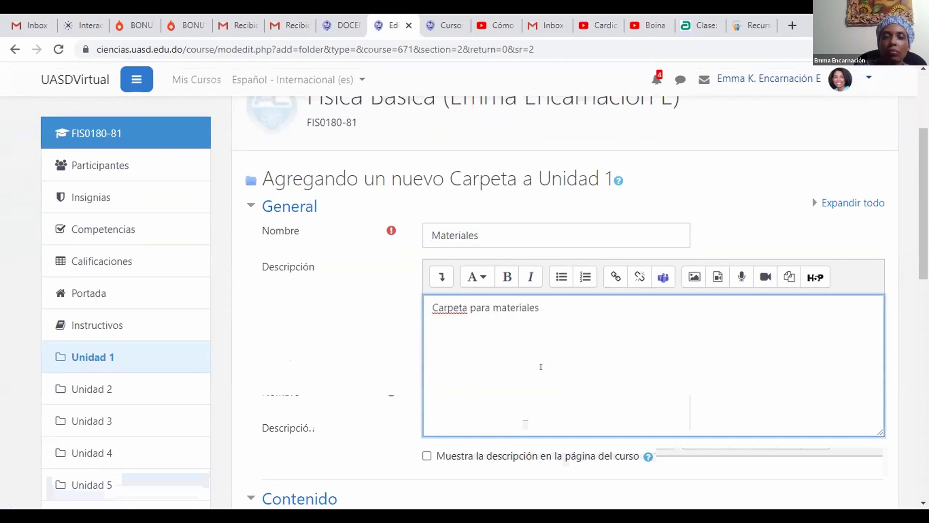
- Upload historia-fisica.pptx from the Talleres folder to the new folder's files
scroll(541, 367, down, 6)
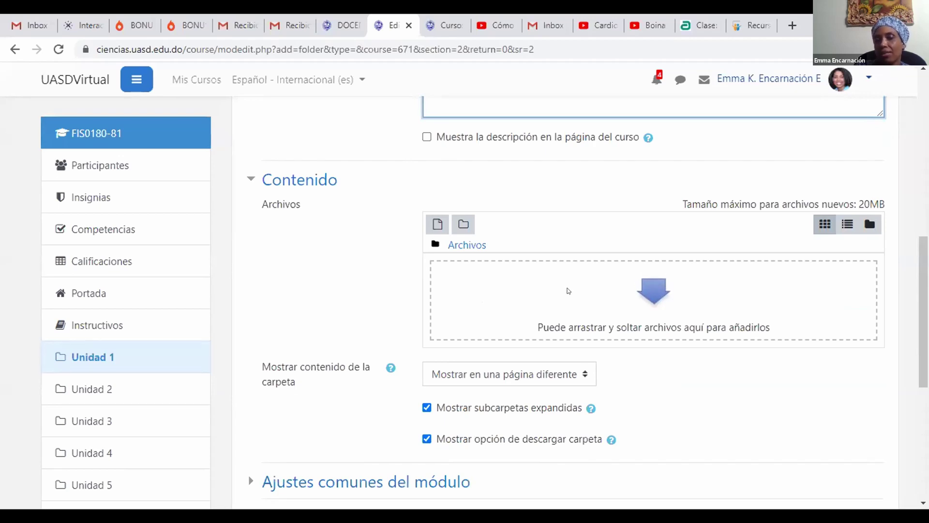
click(432, 225)
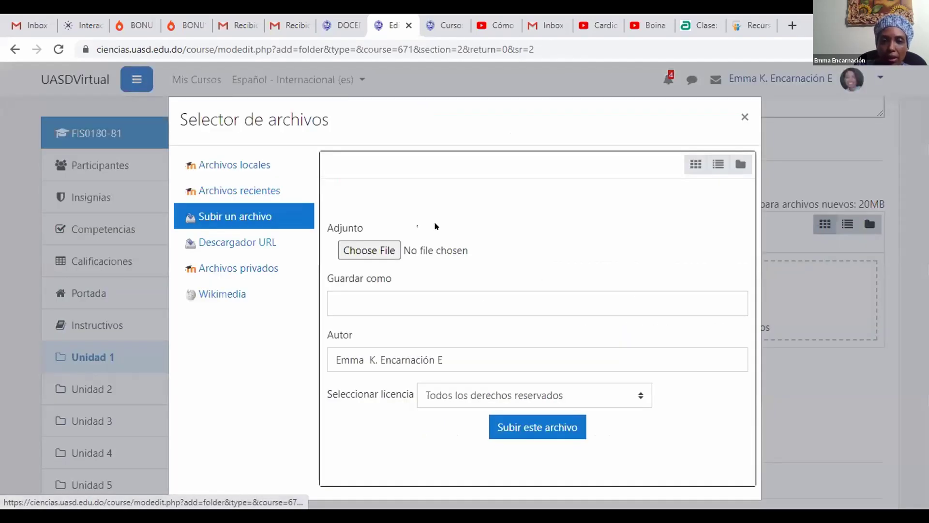
click(388, 249)
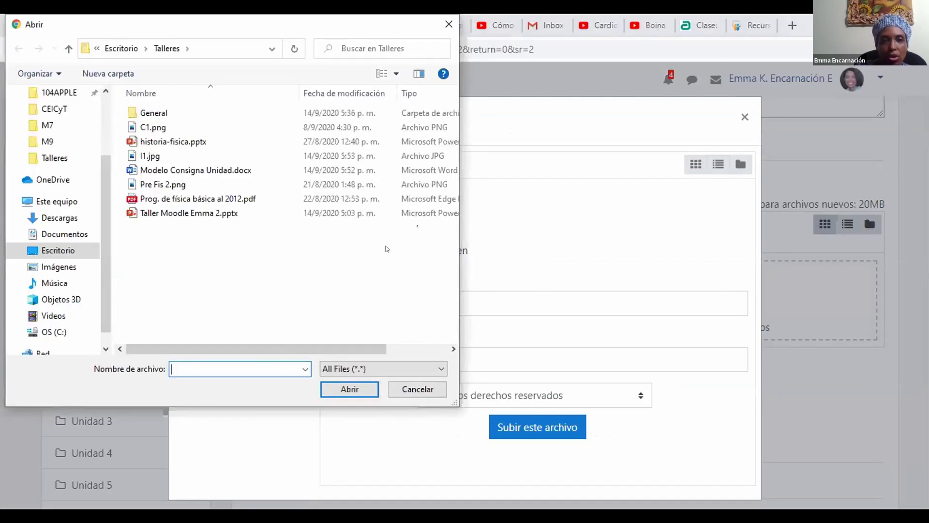
click(186, 140)
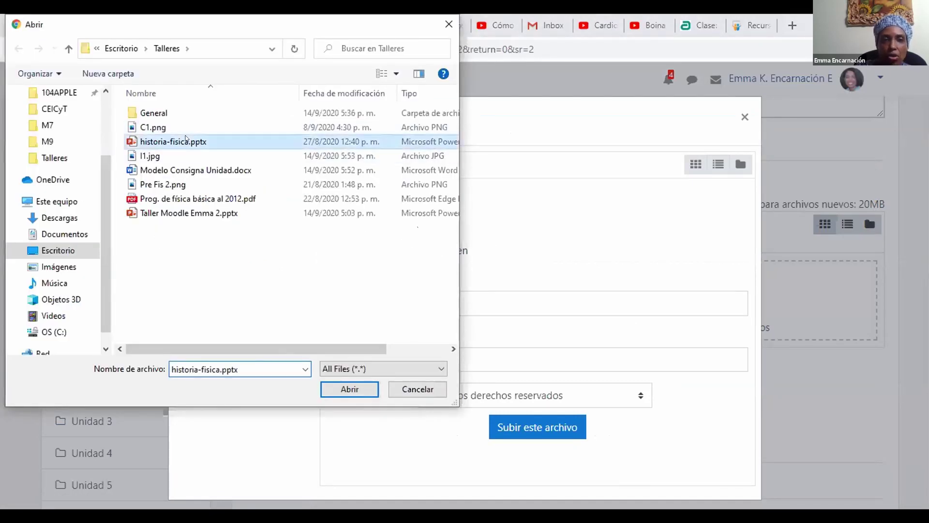
click(374, 391)
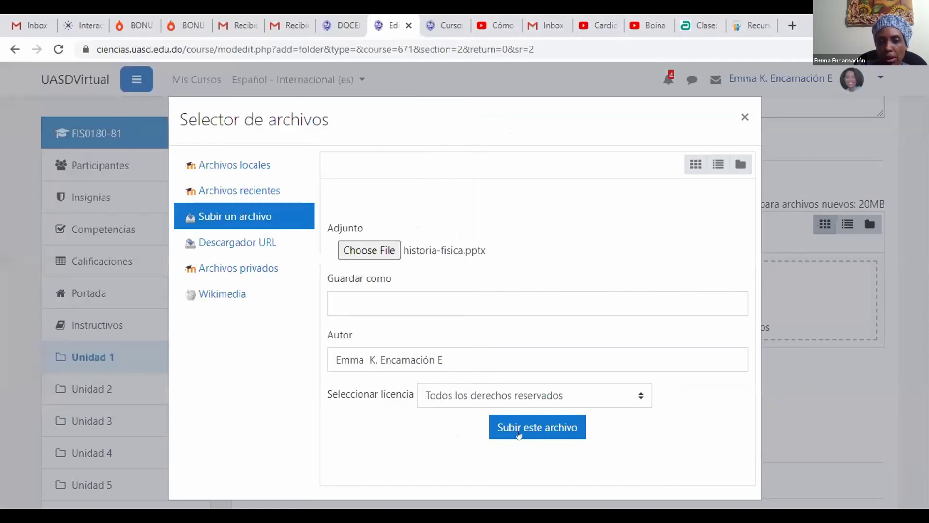
click(520, 426)
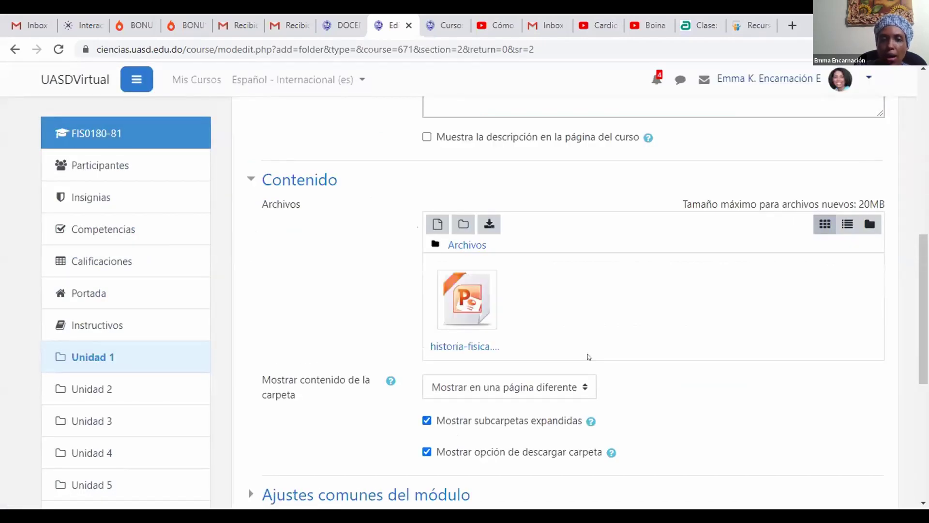
- Upload "Prog. de física básica al 2012.pdf" as another file in the Materiales folder's content
click(433, 223)
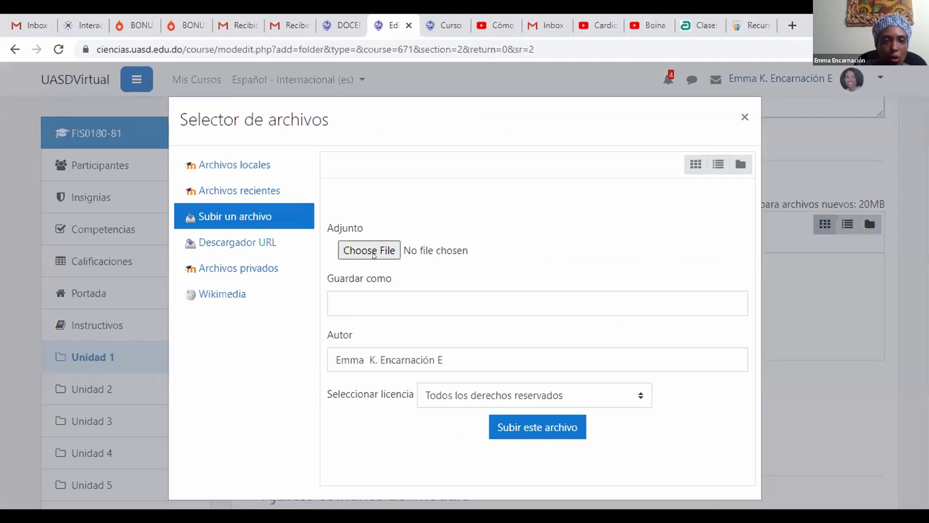
click(374, 252)
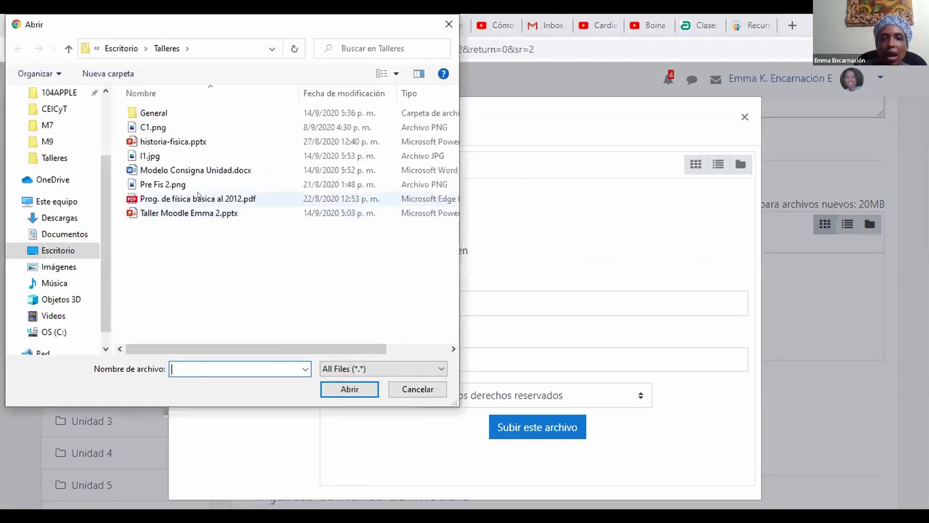
click(199, 196)
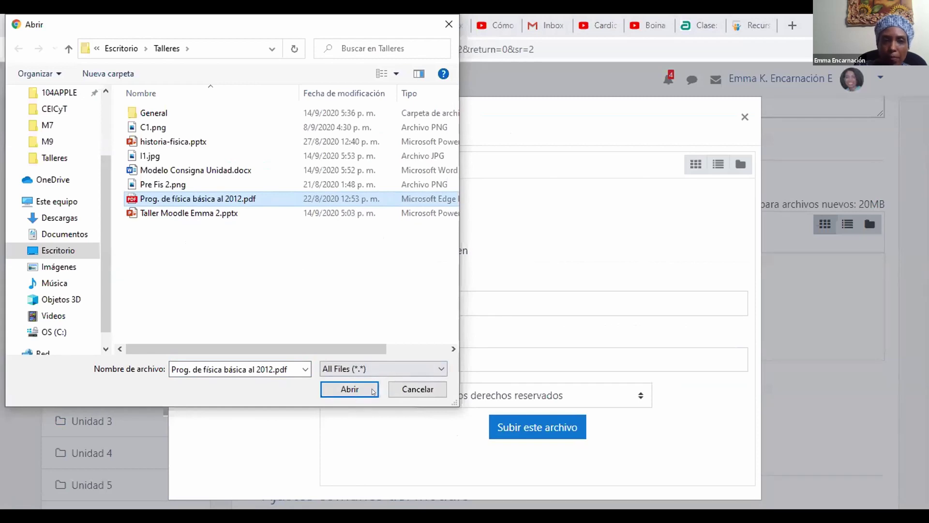
click(342, 389)
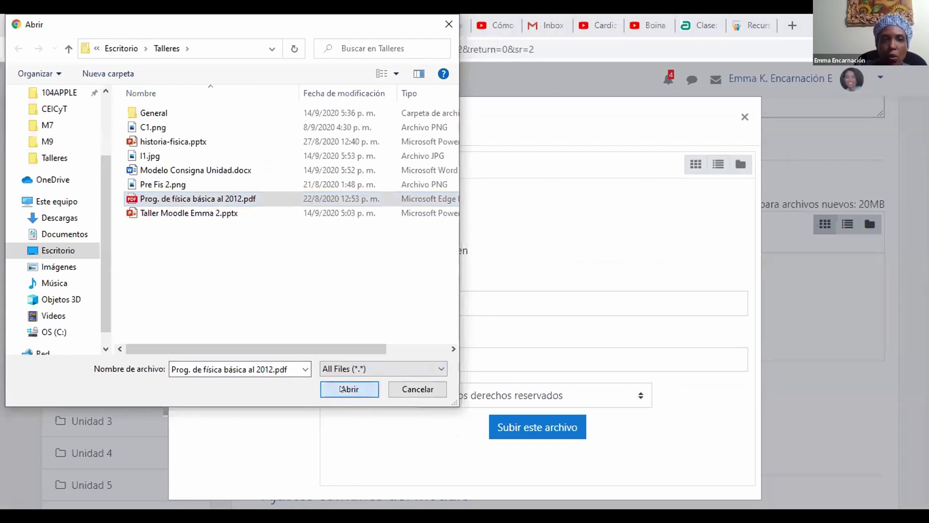
click(529, 430)
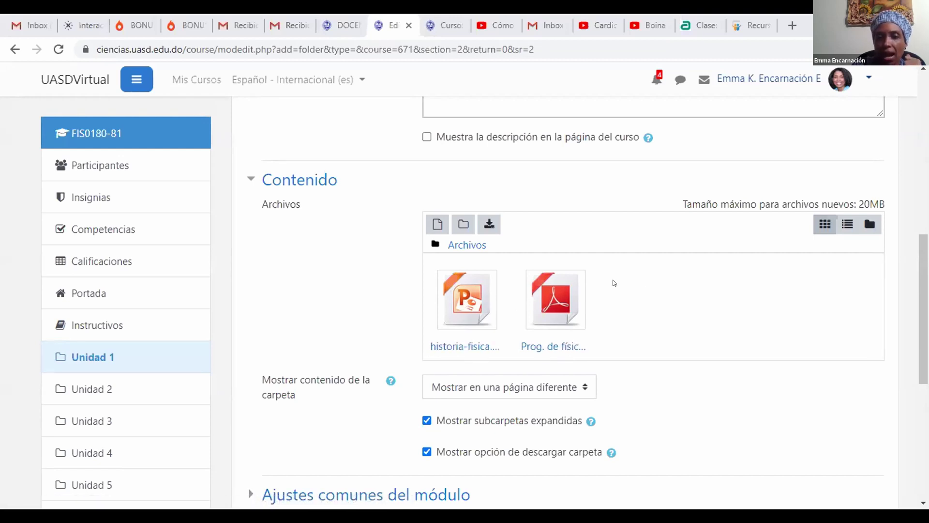
- Upload "Modelo Consigna Unidad.docx" from the Talleres folder as another file in the Materiales folder's content
click(437, 227)
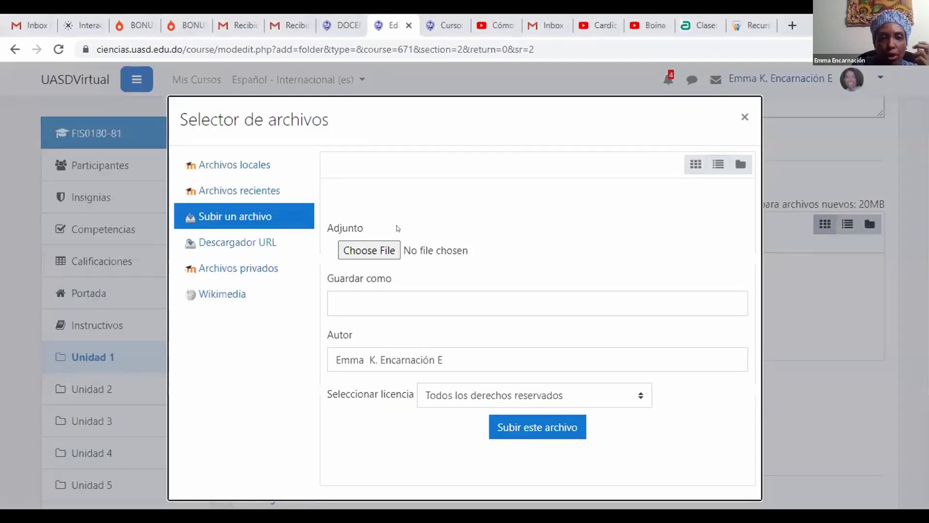
click(365, 253)
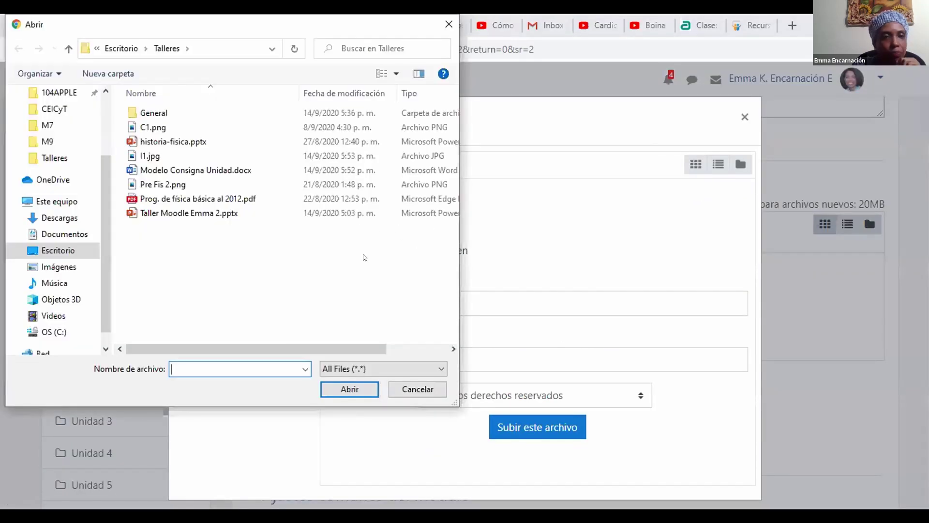
click(187, 171)
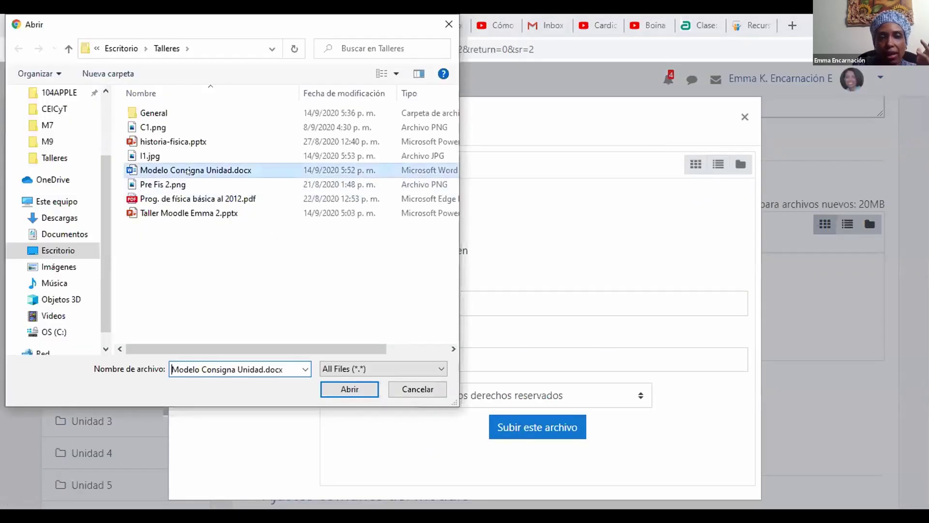
click(351, 388)
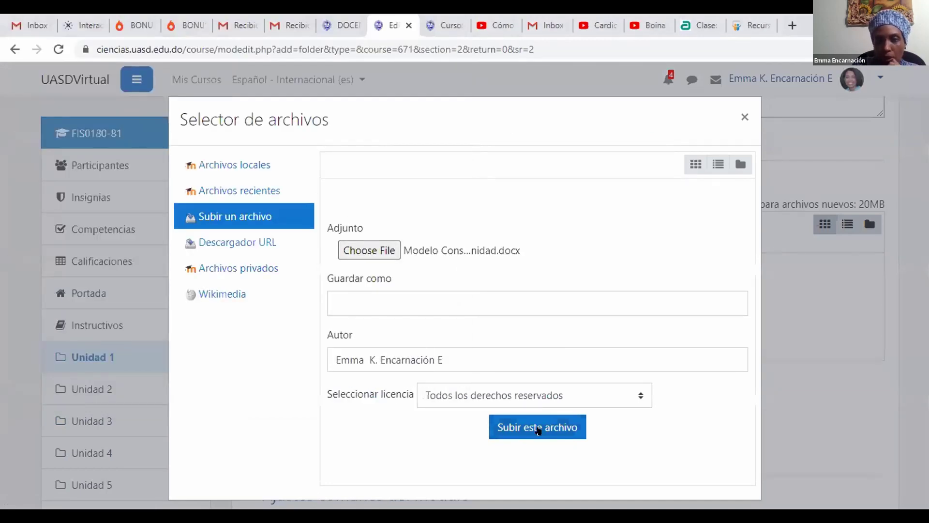
click(542, 429)
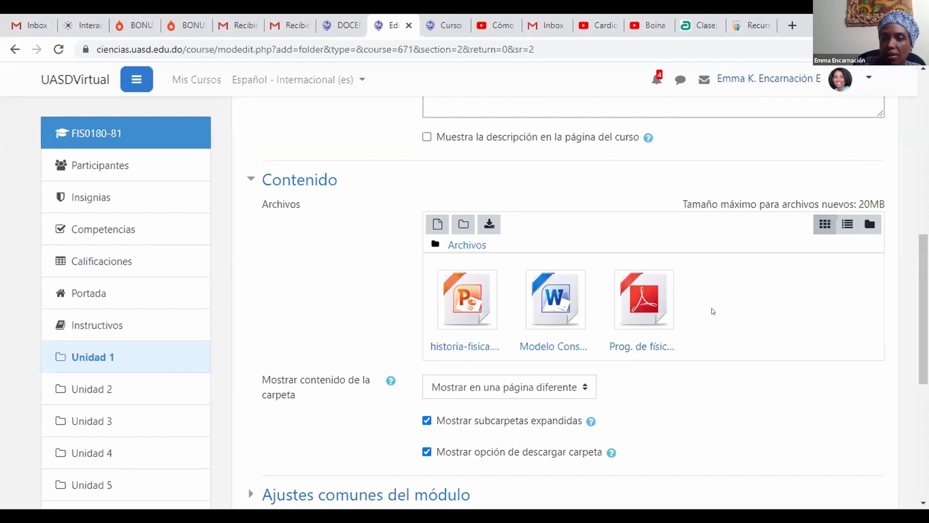
- Review the folder's remaining display settings, keep them as they are, then save the Materiales folder and return to the course
scroll(711, 313, down, 4)
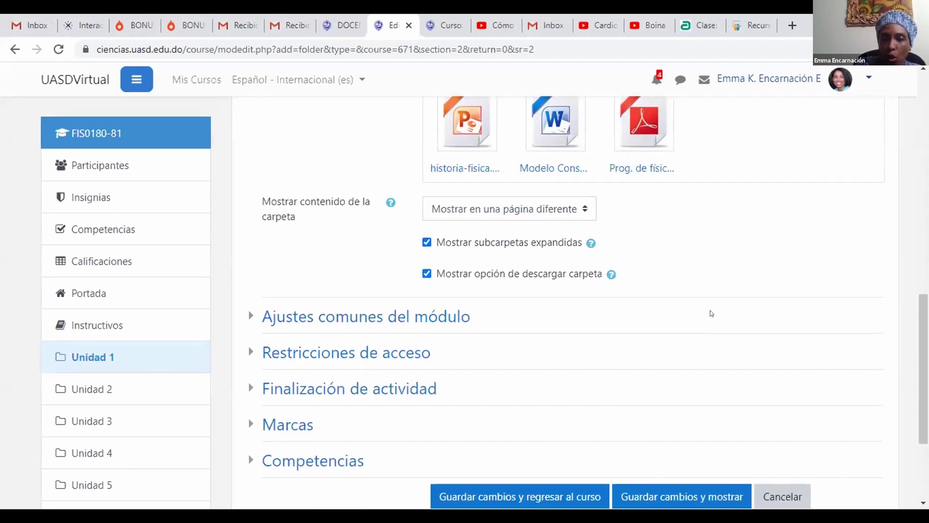
scroll(711, 313, down, 2)
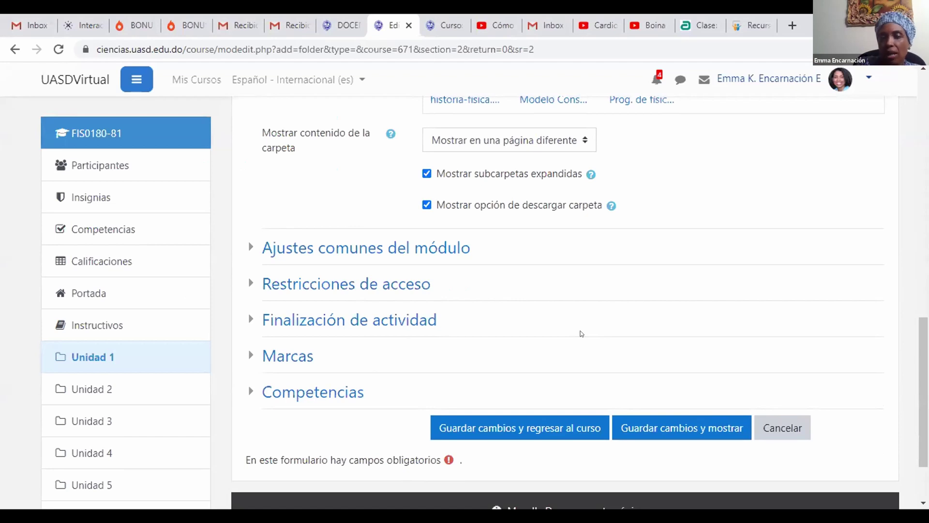
scroll(581, 333, up, 4)
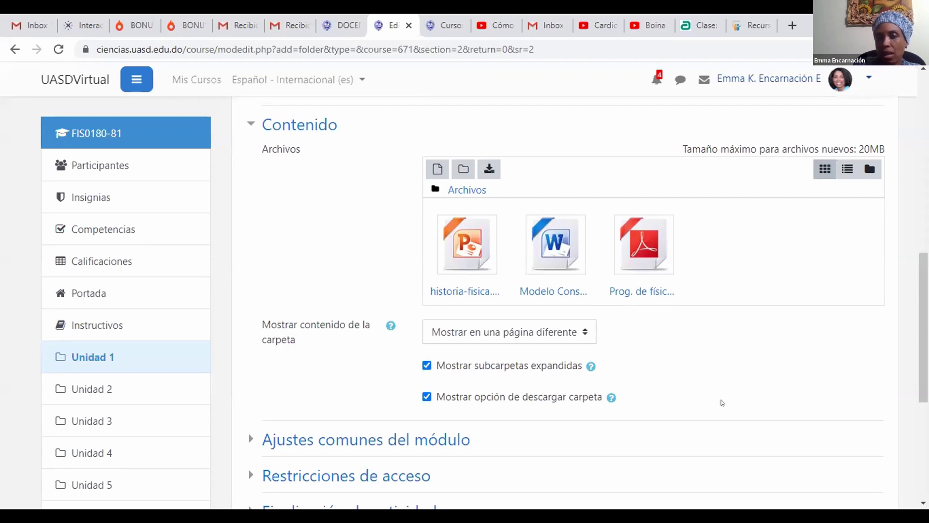
scroll(723, 403, down, 4)
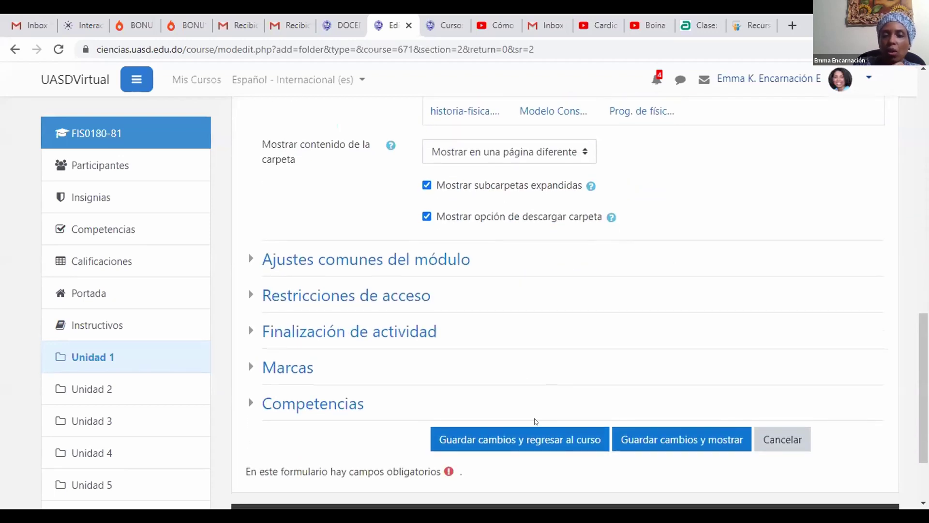
click(529, 438)
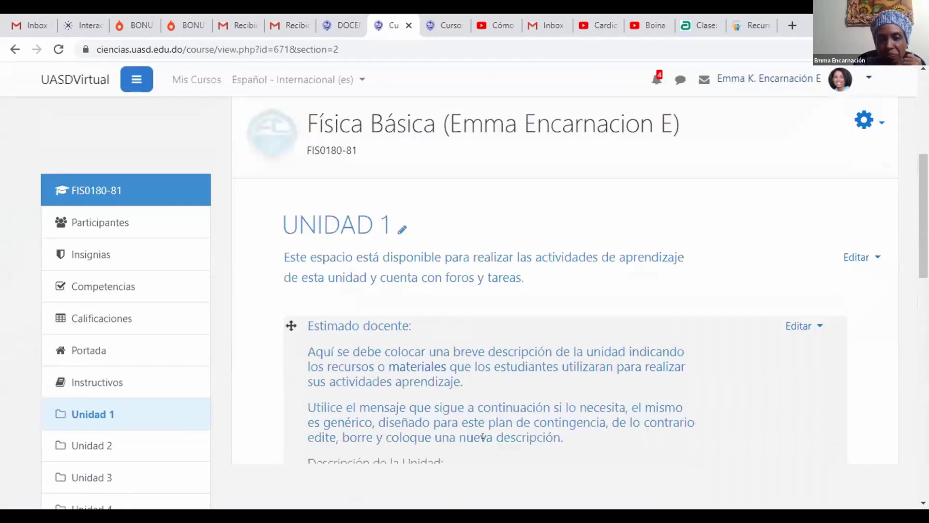
- Open the Materiales folder from Unidad 1's resource list to examine its description and files
scroll(483, 437, down, 10)
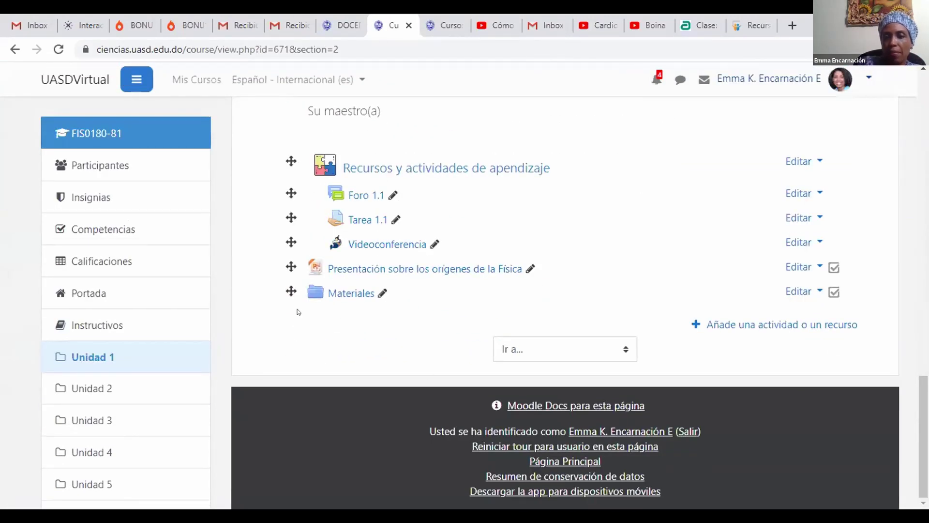
click(342, 292)
scroll(449, 341, down, 3)
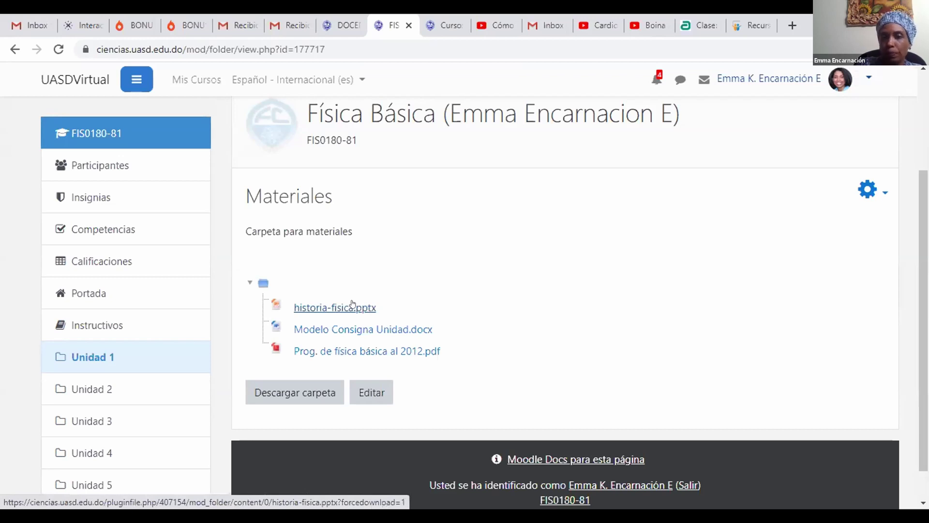
- Return to Unidad 1 and open the Materiales folder's settings for editing at its content files
click(93, 357)
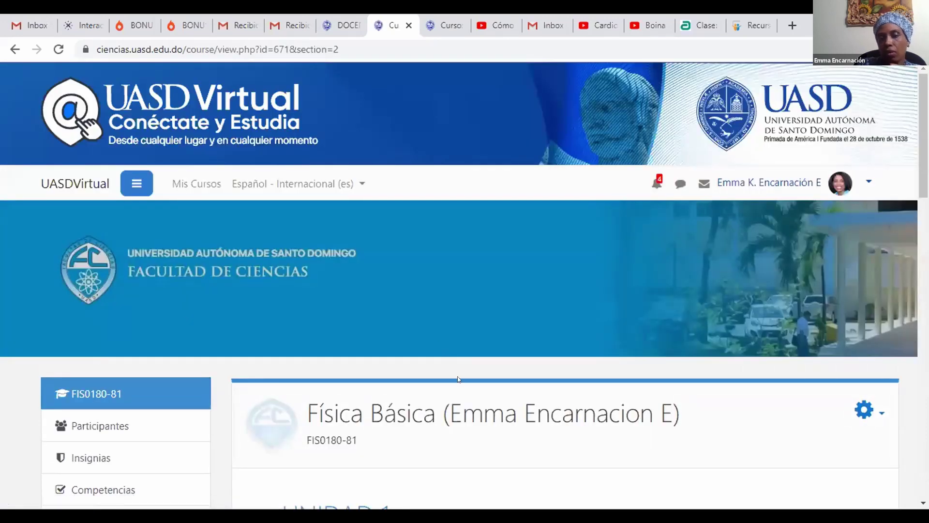
scroll(453, 376, down, 15)
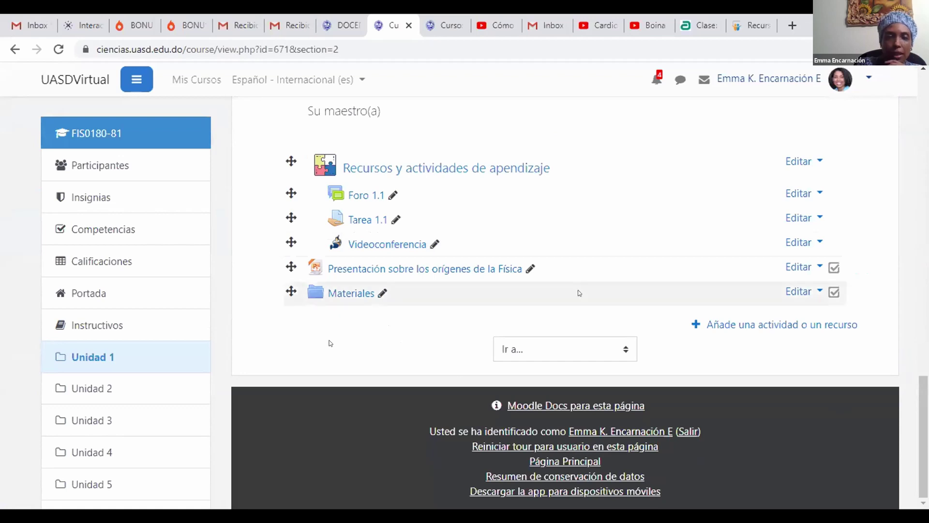
click(820, 293)
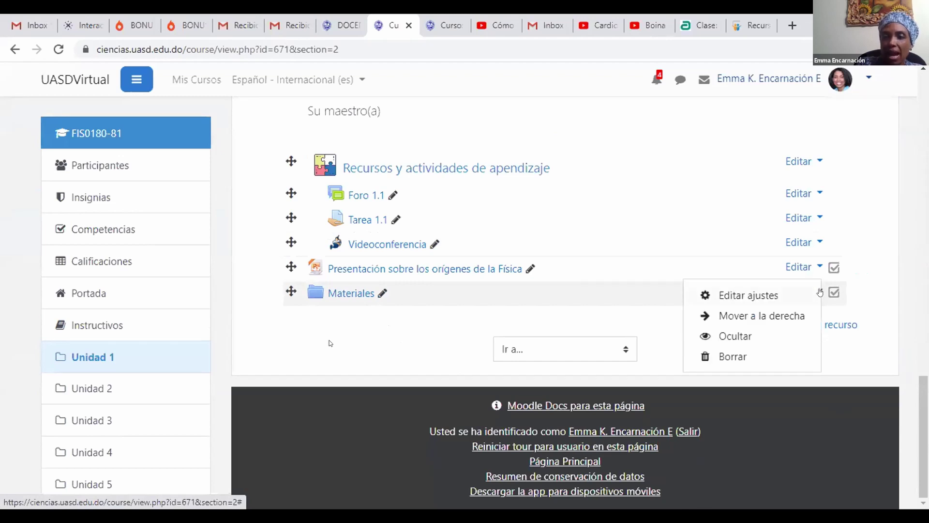
click(732, 293)
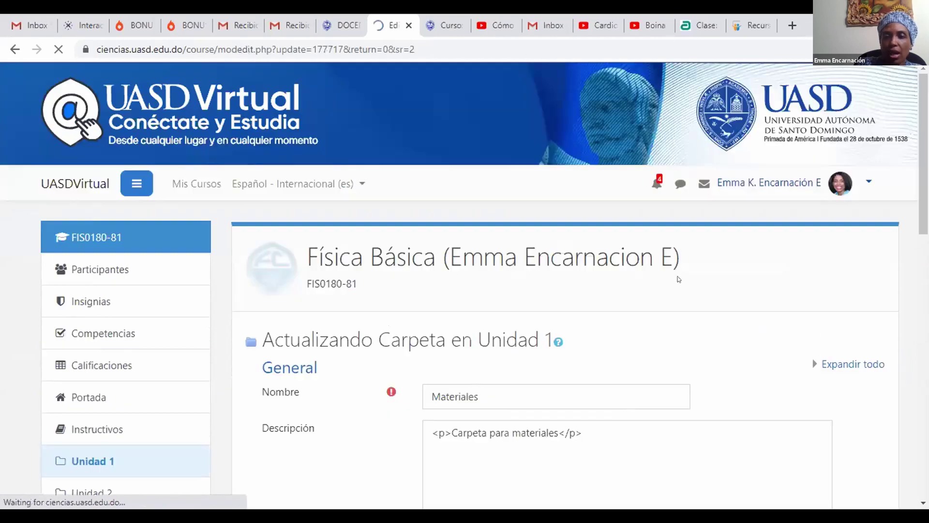
scroll(607, 327, down, 5)
scroll(605, 325, down, 5)
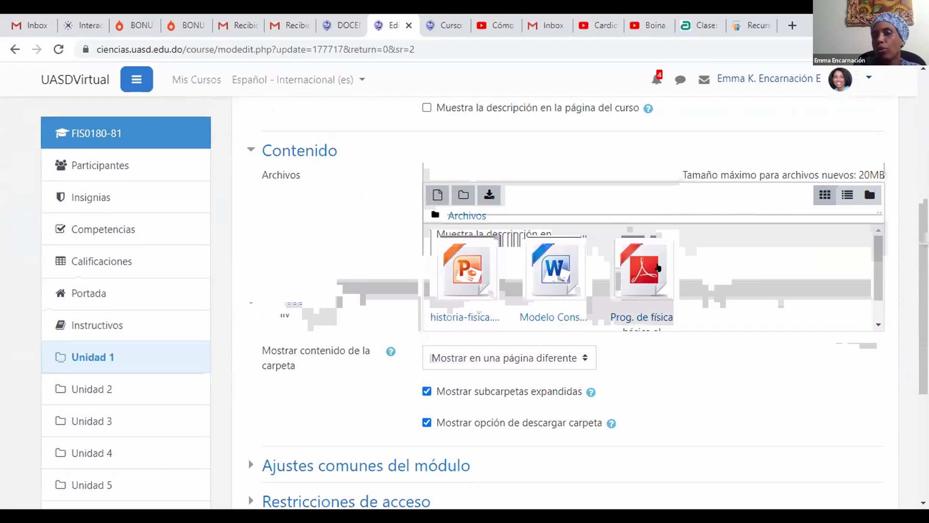
- Delete "Prog. de física básica al 2012.pdf" from the Materiales folder's files and save the changes, returning to the course
click(657, 268)
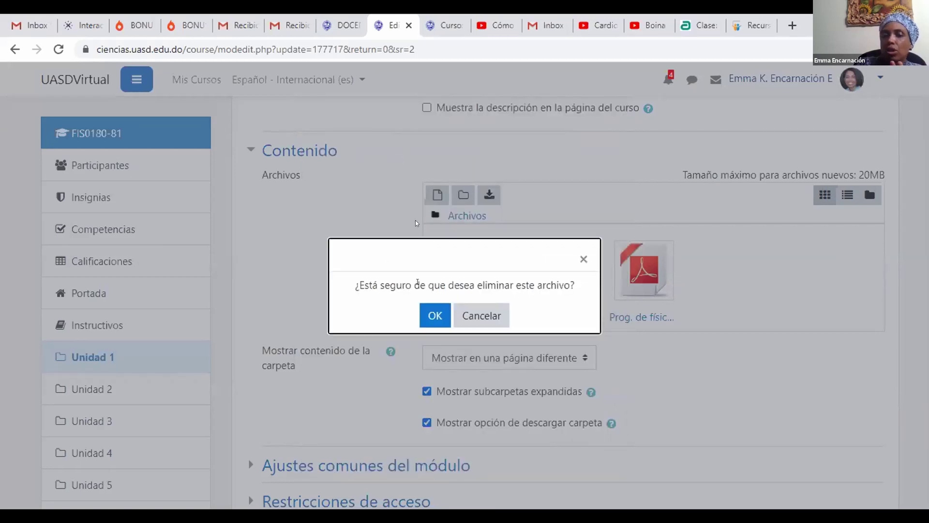
click(434, 315)
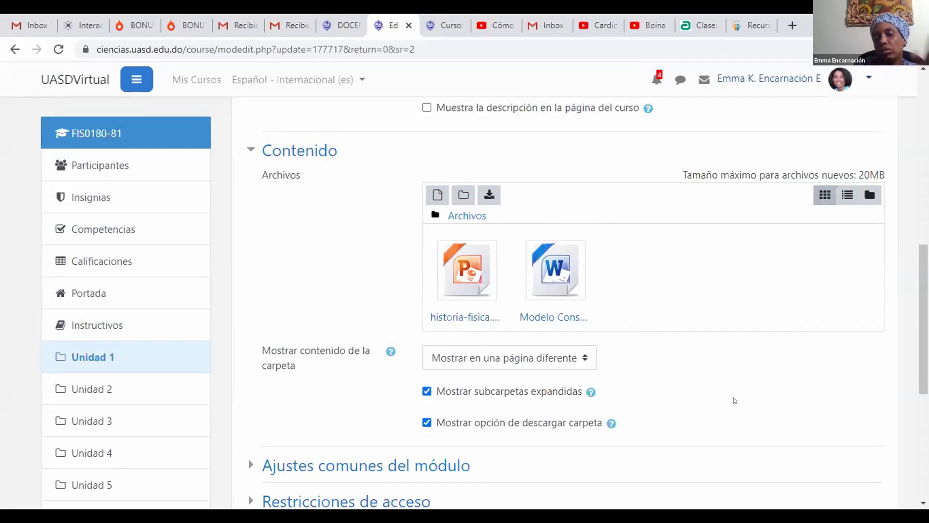
scroll(735, 400, down, 6)
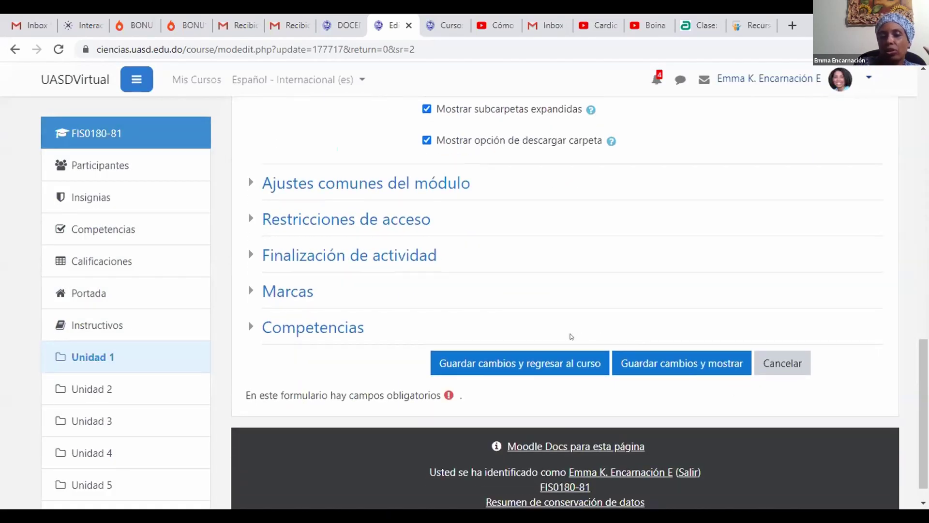
click(540, 359)
- Open the Materiales folder in Unidad 1 again to check its file list after the deletion
scroll(538, 356, down, 10)
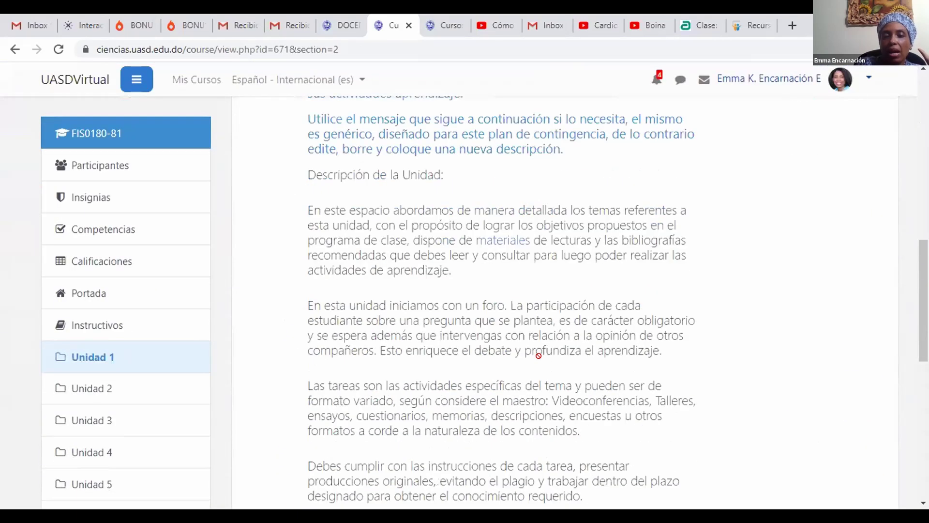
scroll(539, 356, down, 8)
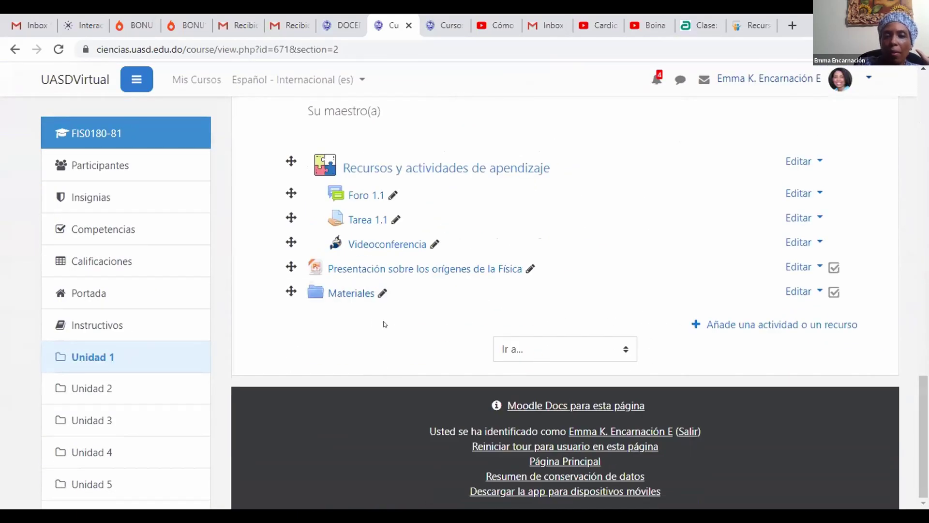
click(345, 290)
scroll(484, 339, down, 3)
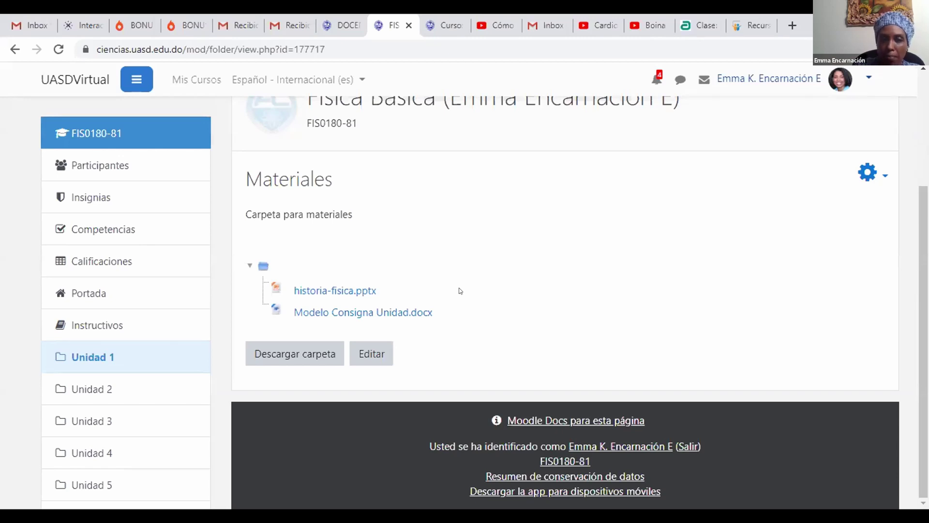
- Go back from the Materiales folder to Unidad 1's resources and activities
click(116, 357)
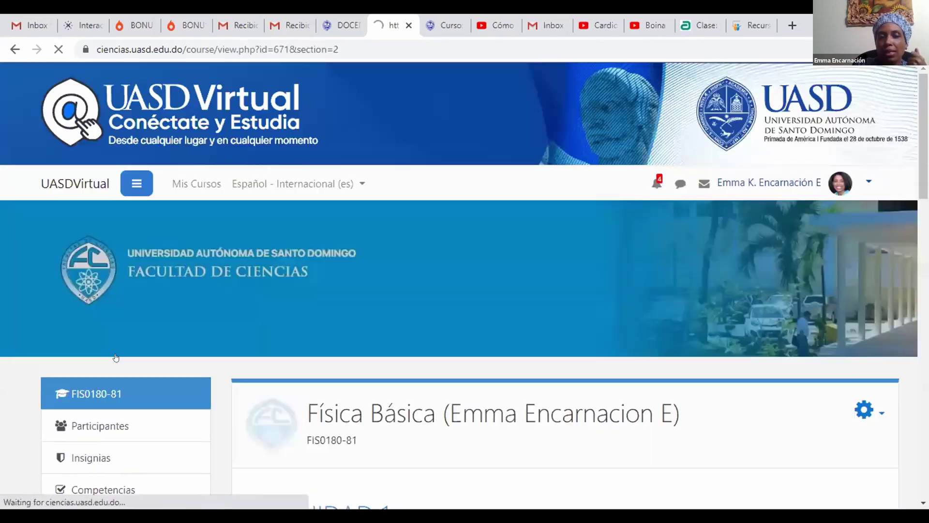
scroll(452, 344, down, 4)
scroll(451, 341, down, 15)
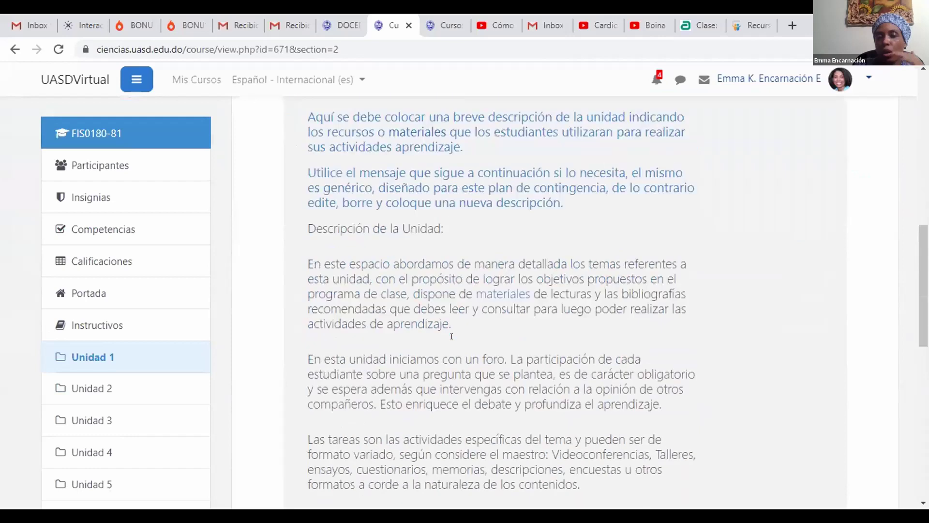